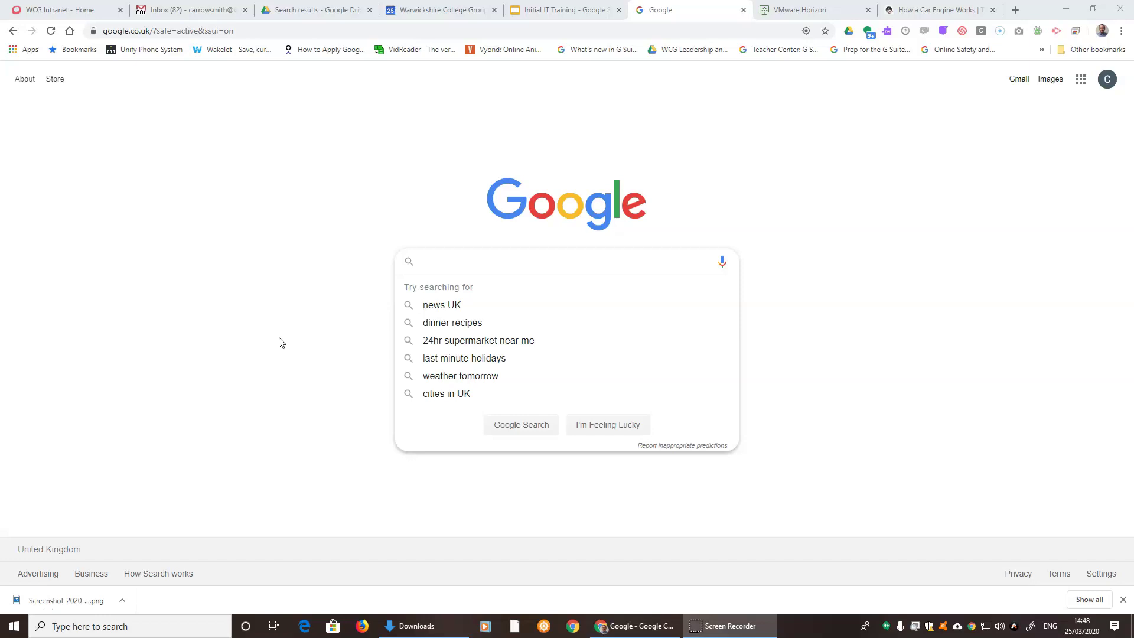
- Search Google for 'page marker extension'
click(441, 254)
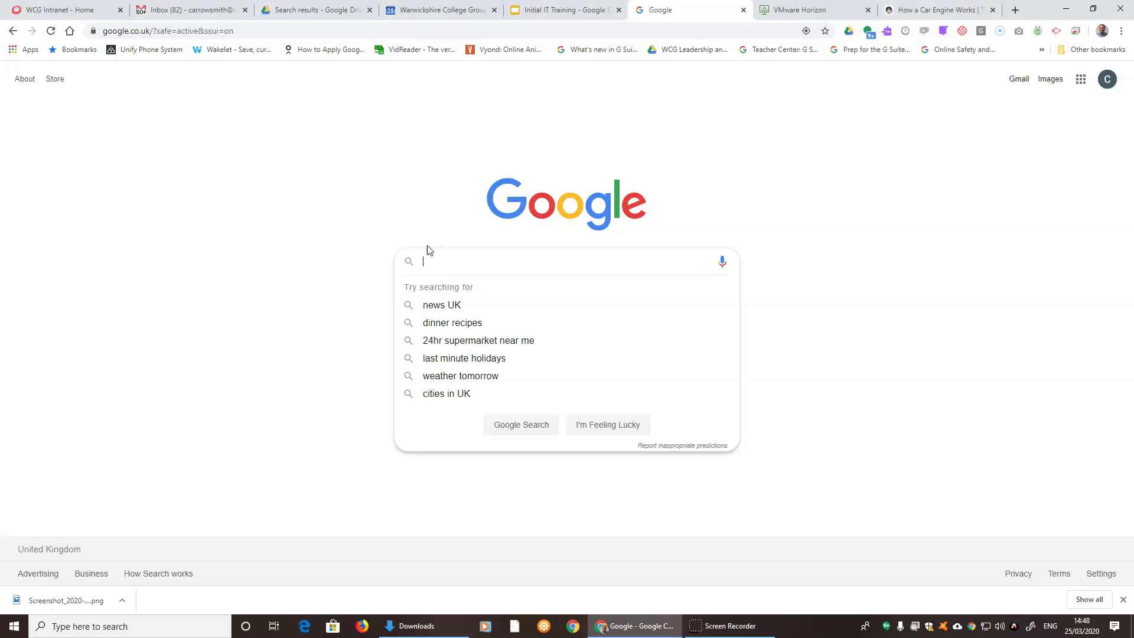
text(page)
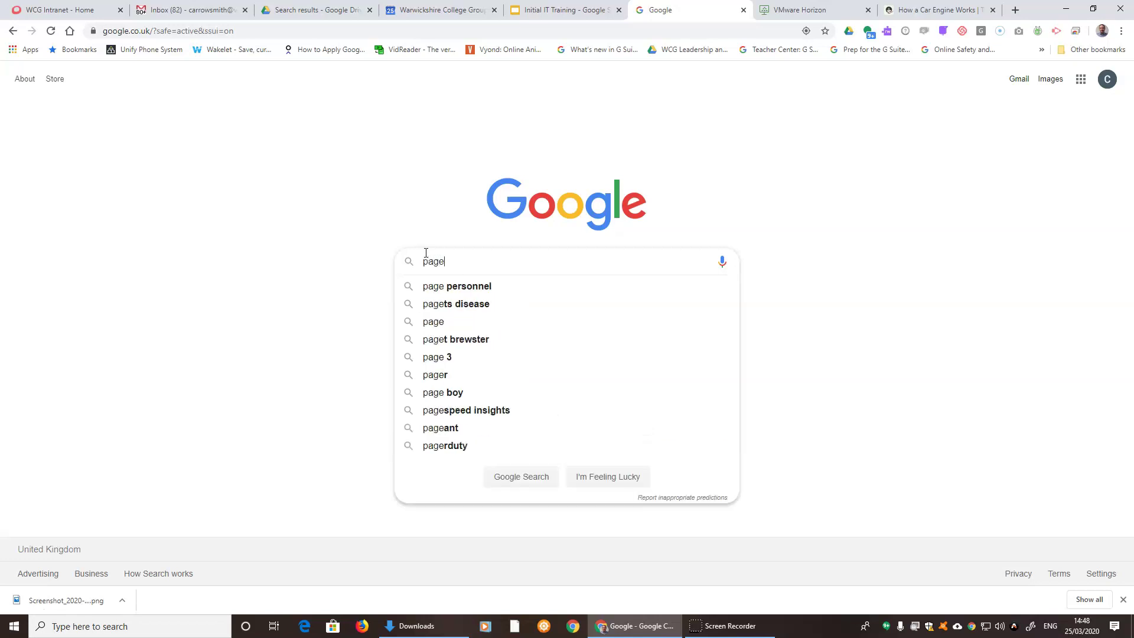
text( marker)
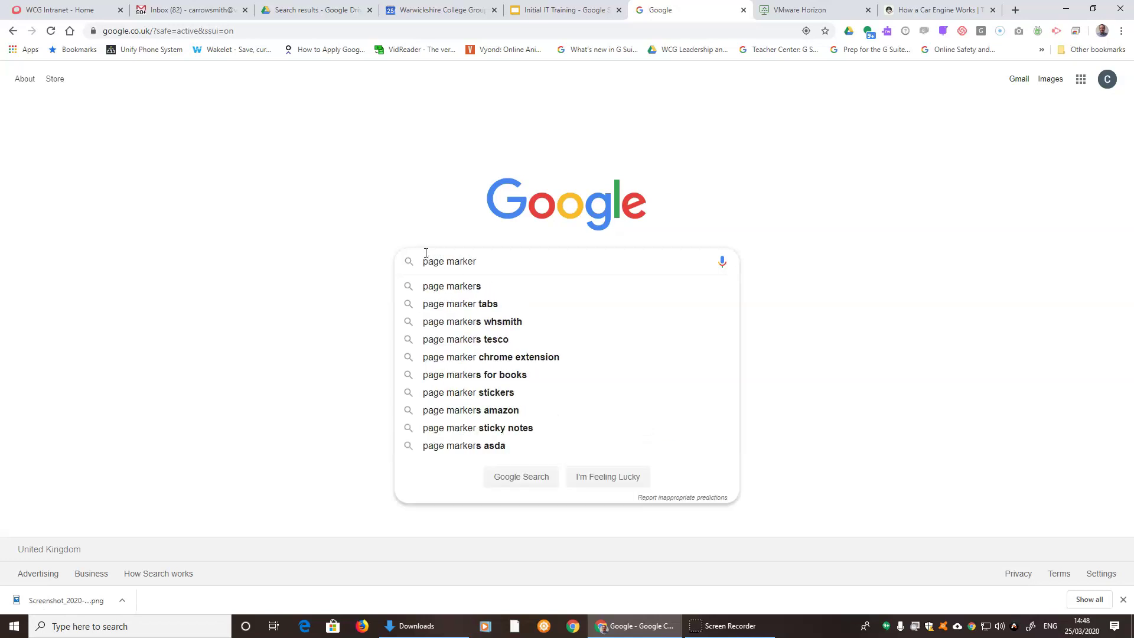
text( exten)
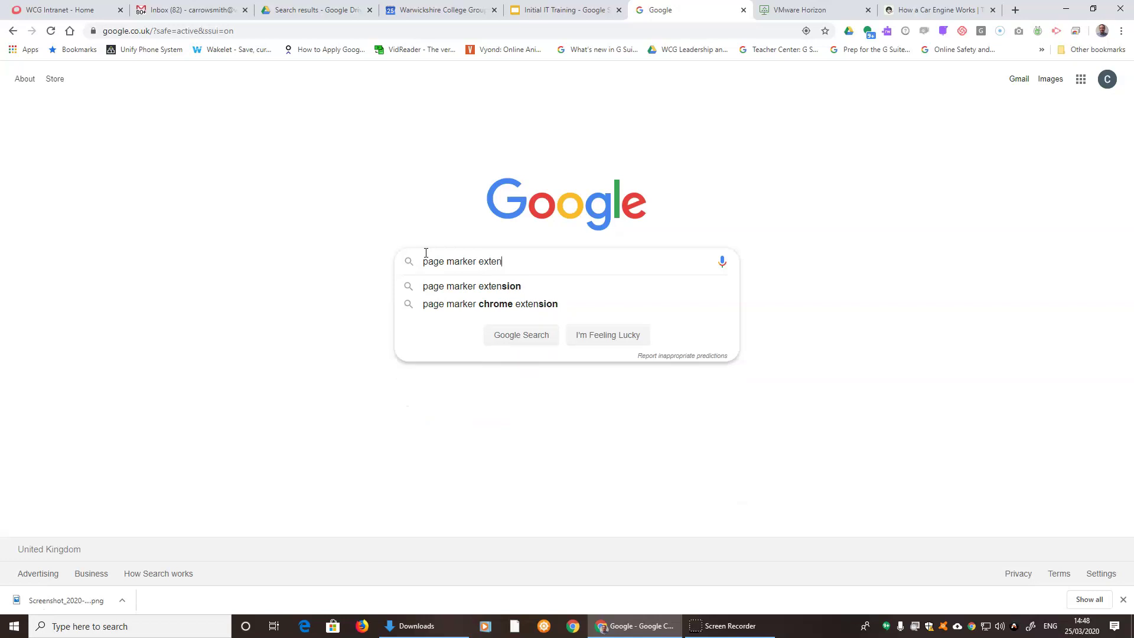
text(sion)
key(Return)
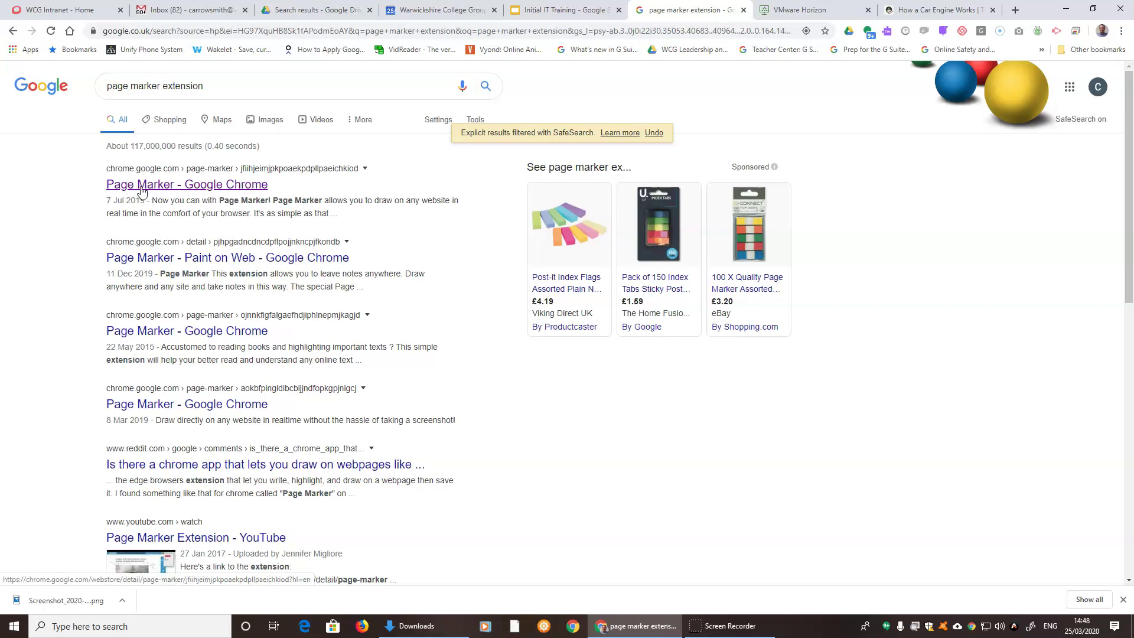
- Add the Page Marker extension to Chrome from its Web Store listing, then return to the car-engine article
click(211, 190)
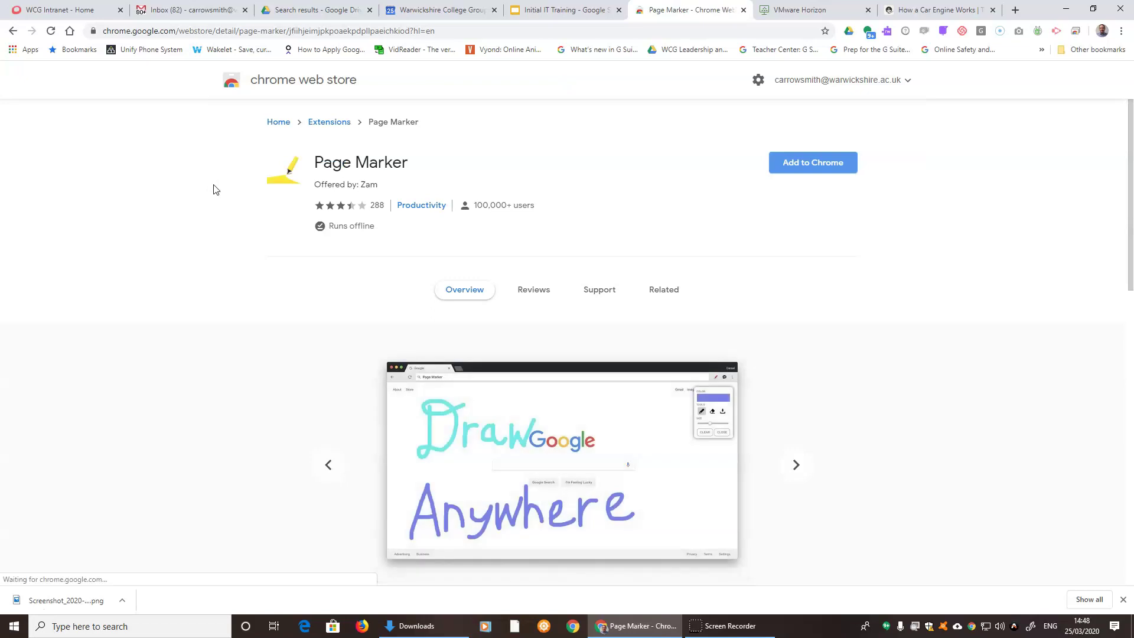
click(794, 164)
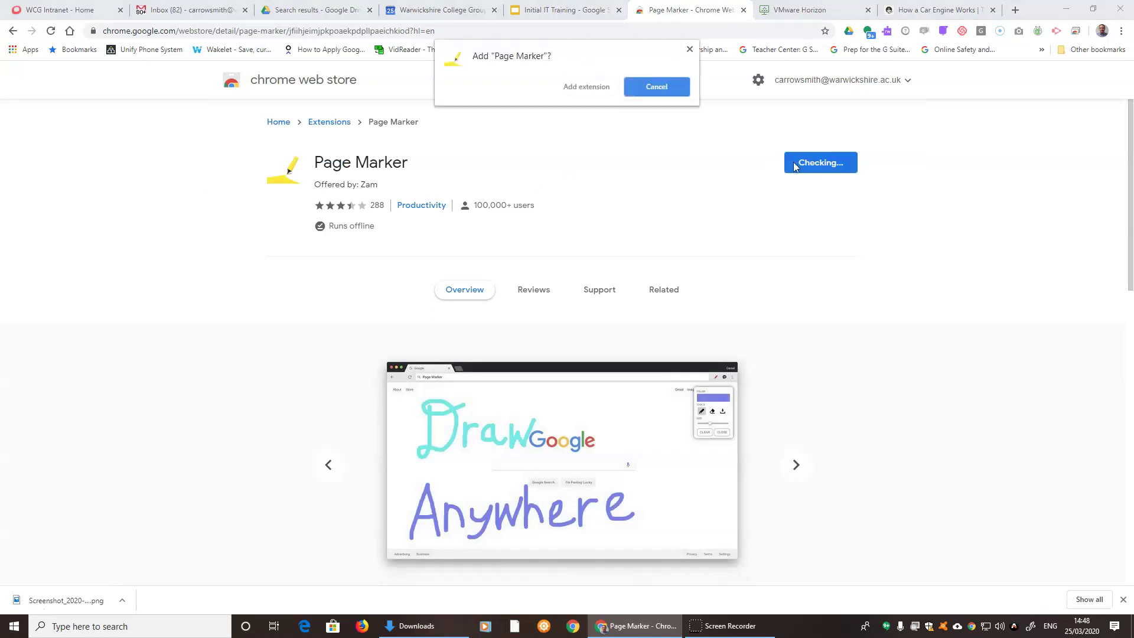
click(583, 87)
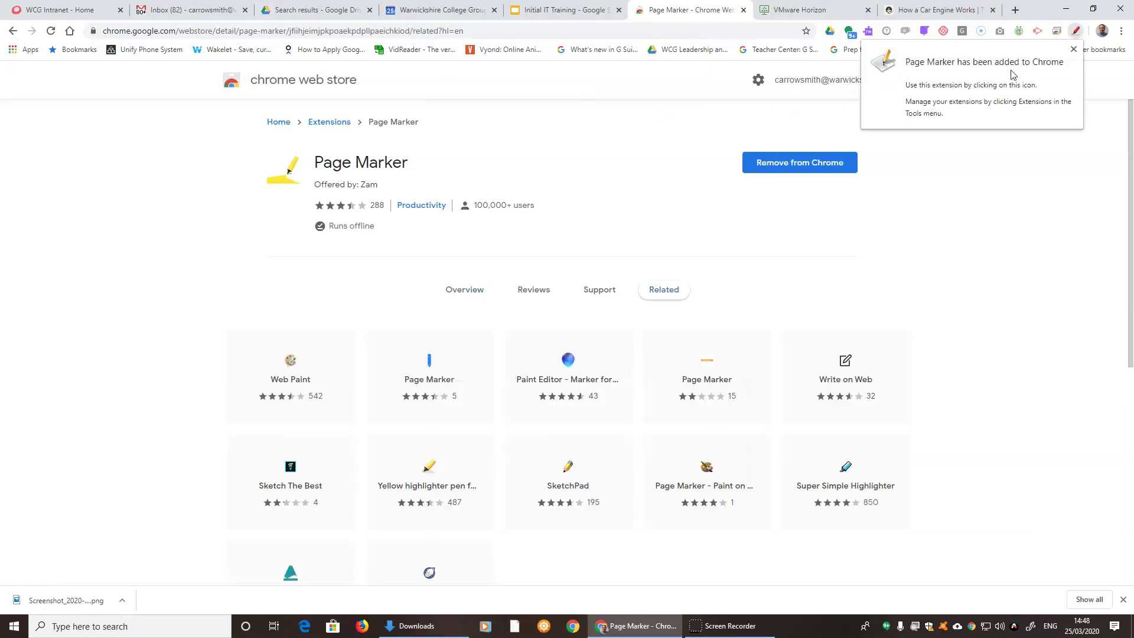
click(1074, 50)
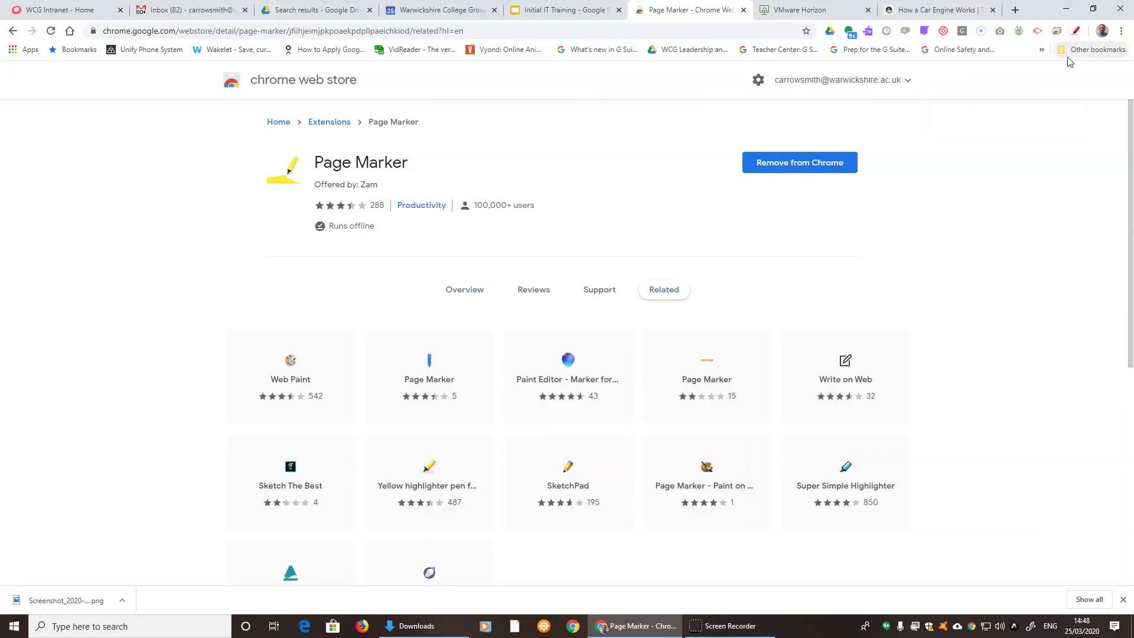
click(953, 9)
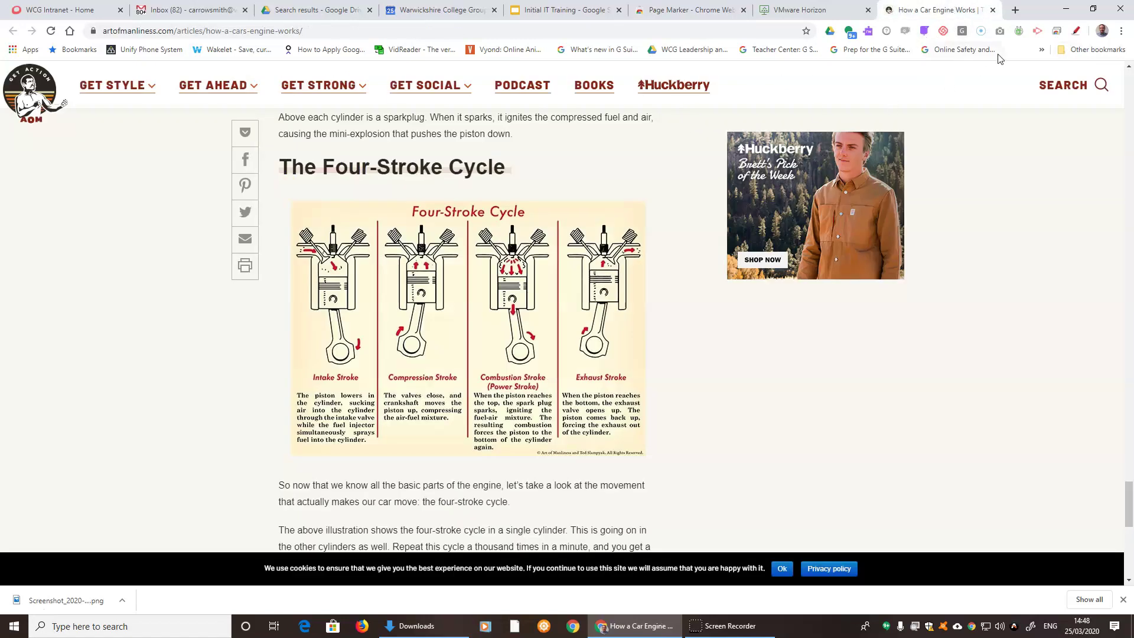
- Set Page Marker to a blue marker pen
click(1076, 32)
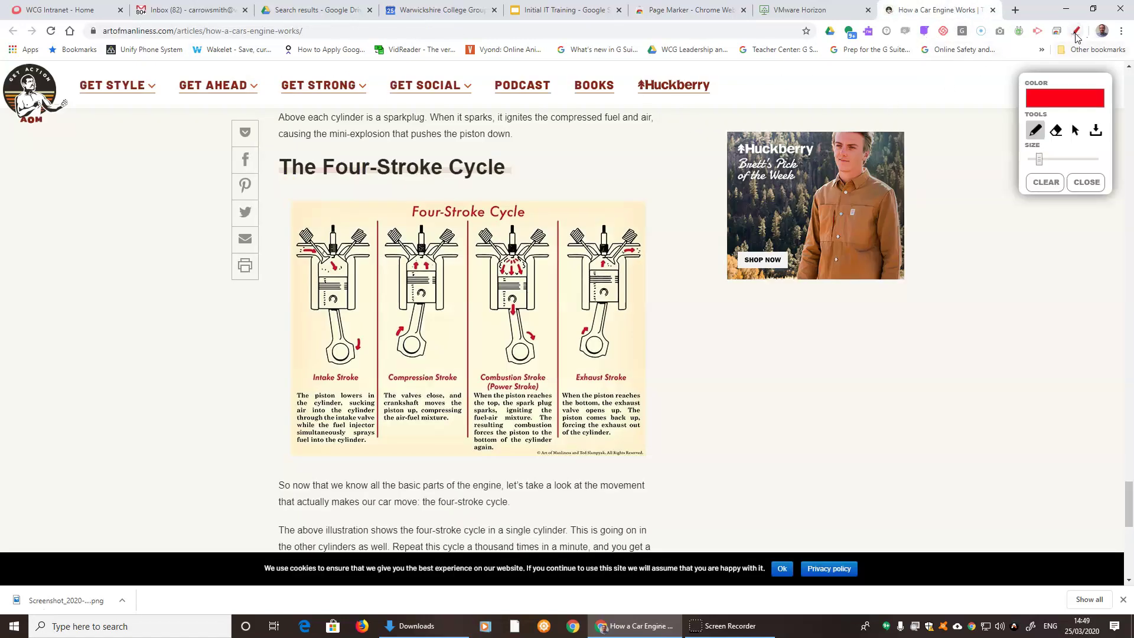
click(1054, 103)
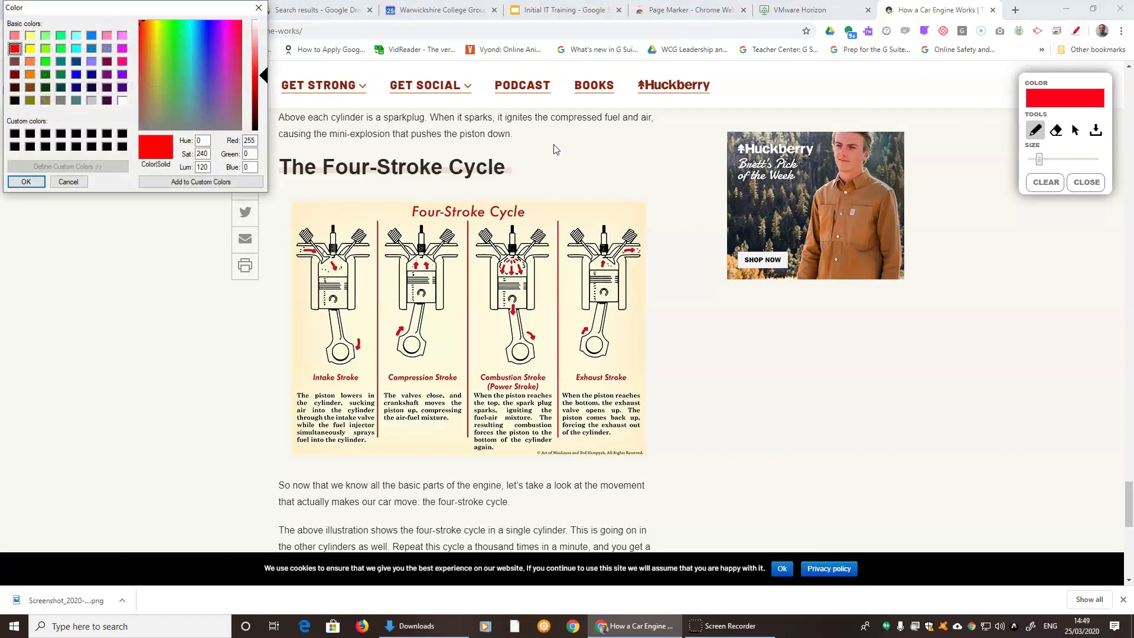
click(207, 55)
click(30, 182)
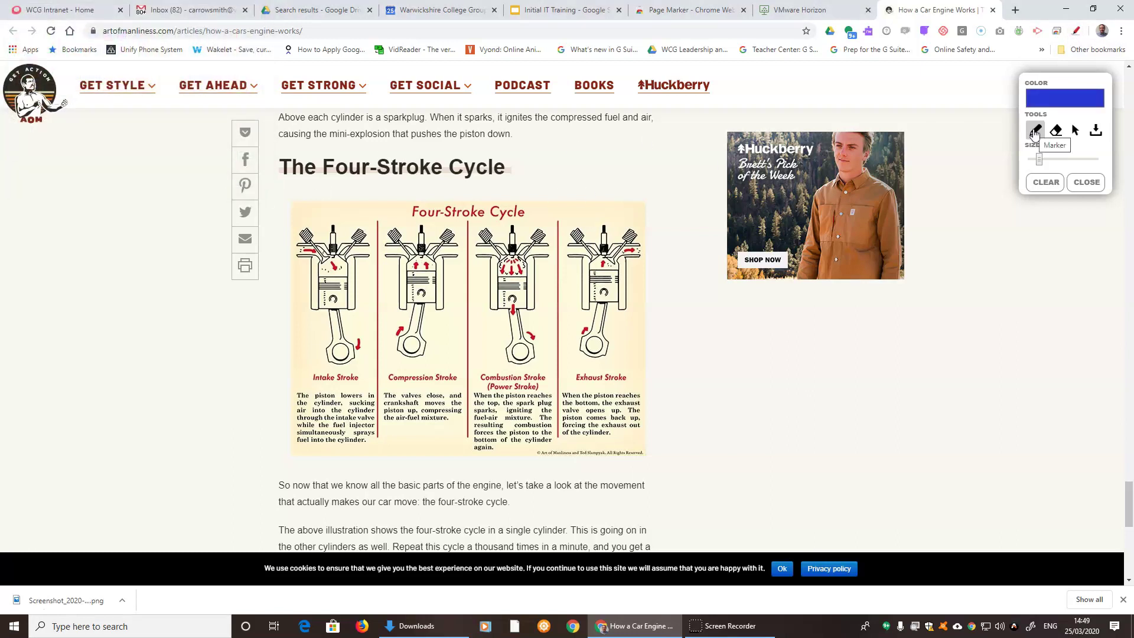
click(1033, 134)
- Circle the top of the Exhaust Stroke cylinder and its piston pin in blue
mouse_move(617, 218)
mouse_down()
mouse_move(591, 218)
mouse_move(564, 257)
mouse_move(649, 255)
mouse_move(620, 217)
mouse_move(604, 218)
mouse_up()
mouse_move(604, 277)
mouse_down()
mouse_move(586, 297)
mouse_move(614, 284)
mouse_move(599, 282)
mouse_up()
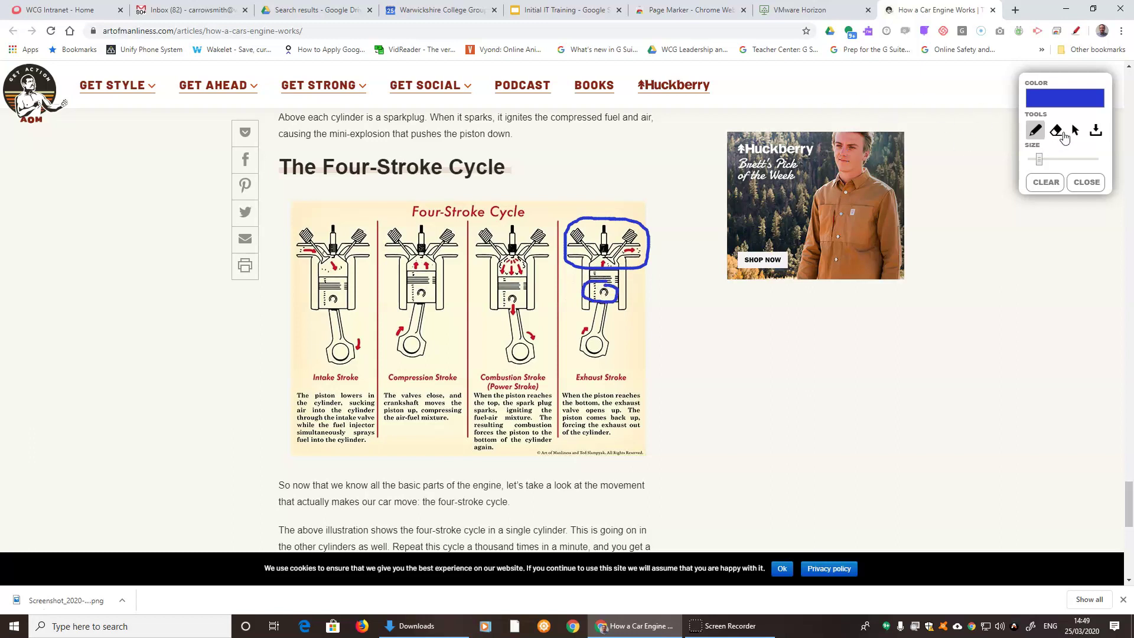
click(1057, 132)
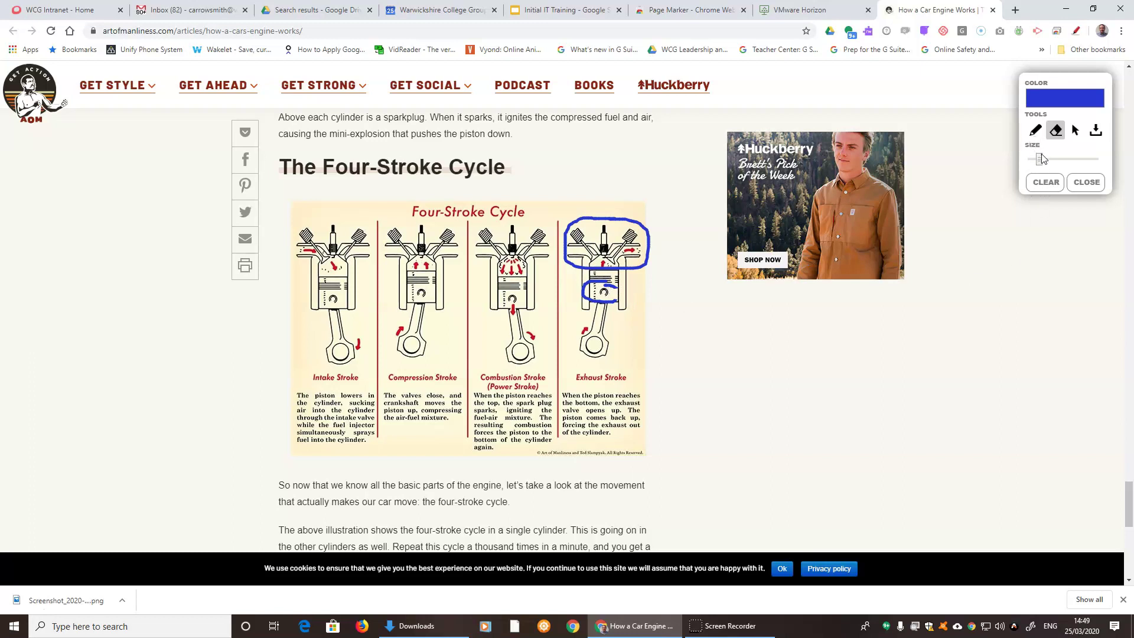
- Erase the blue circles, underline 'The Four-Stroke Cycle' in thick blue, and save a screenshot
drag(1039, 160, 1087, 163)
mouse_move(576, 250)
mouse_down()
mouse_move(640, 292)
mouse_move(644, 245)
mouse_move(581, 251)
mouse_move(582, 267)
mouse_up()
click(1035, 130)
drag(622, 186, 281, 189)
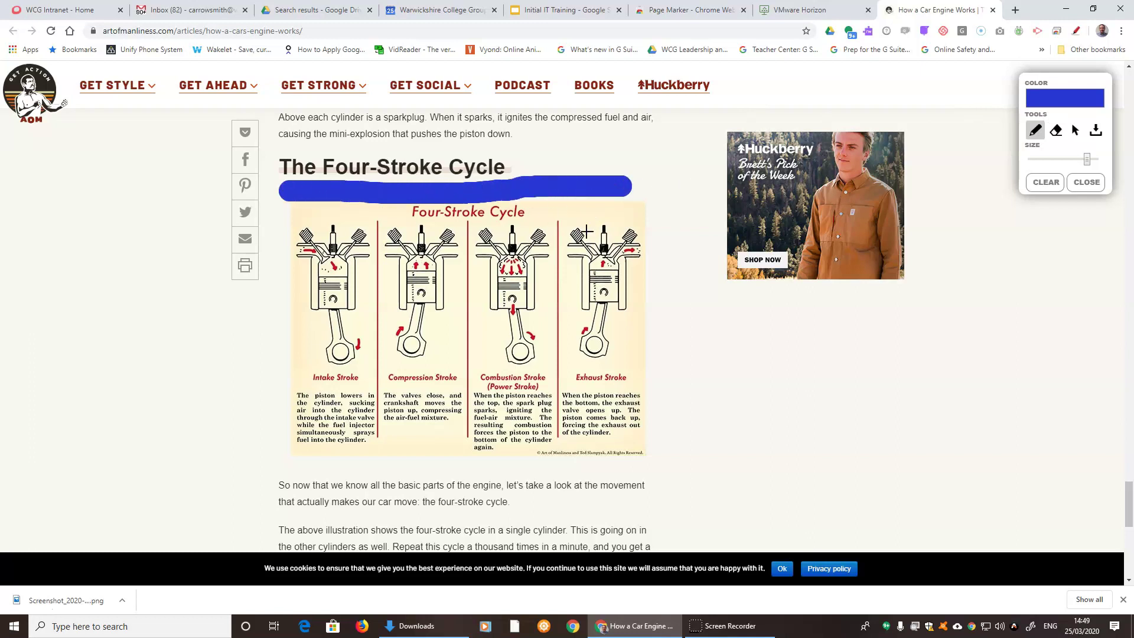
click(1100, 135)
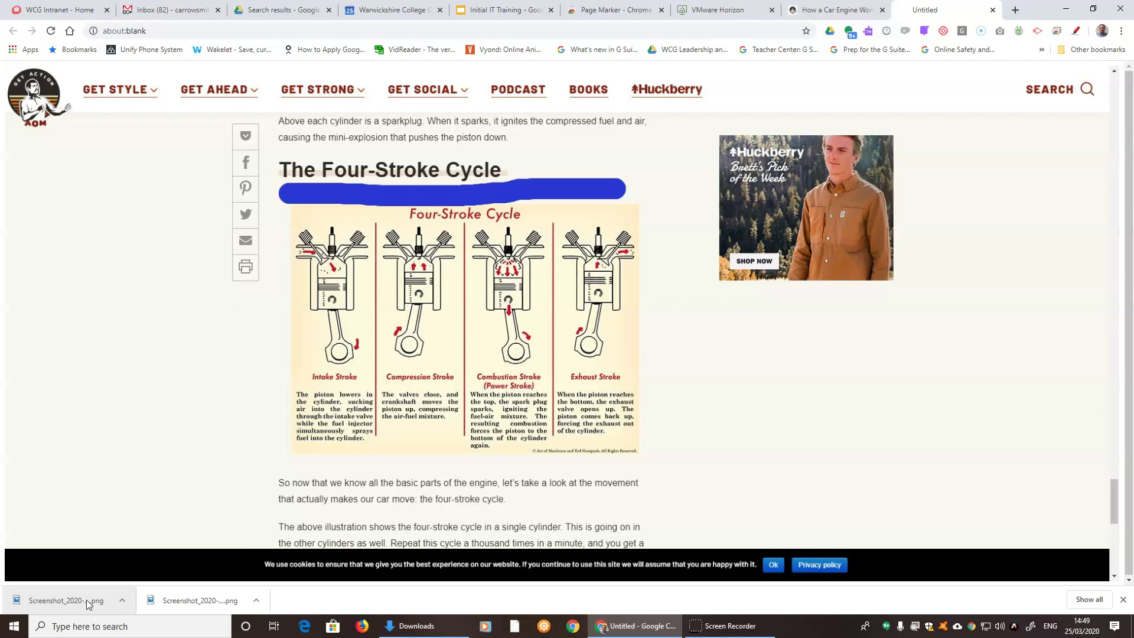
- Clear the blue underline from the car-engine article and close Page Marker's drawing panel
key(ctrl+shift+Tab)
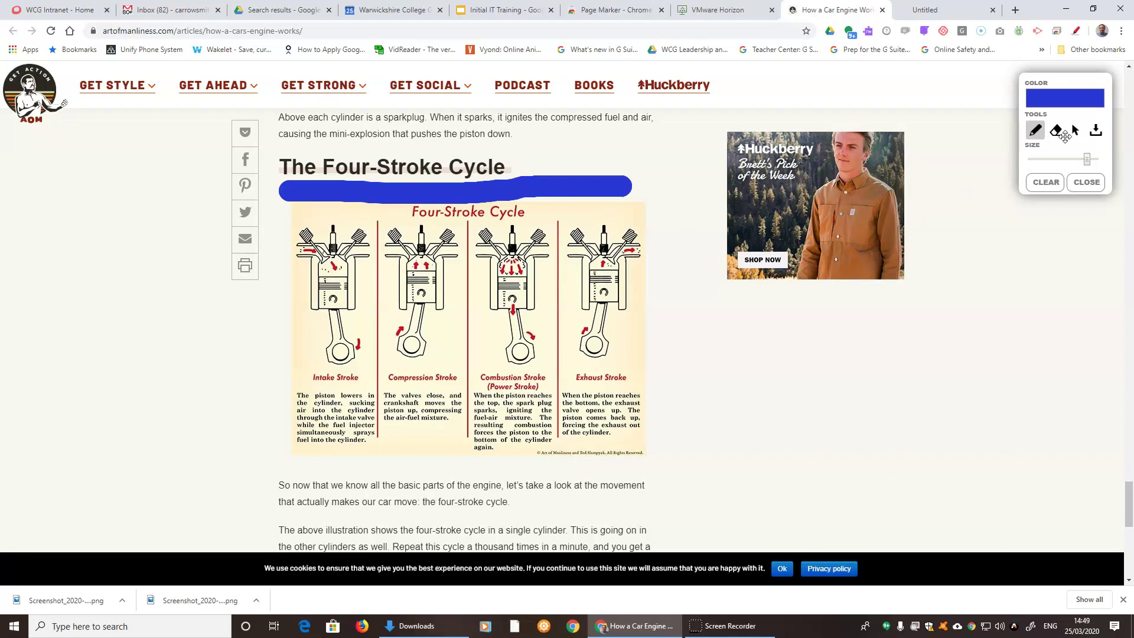
click(1074, 132)
click(1040, 185)
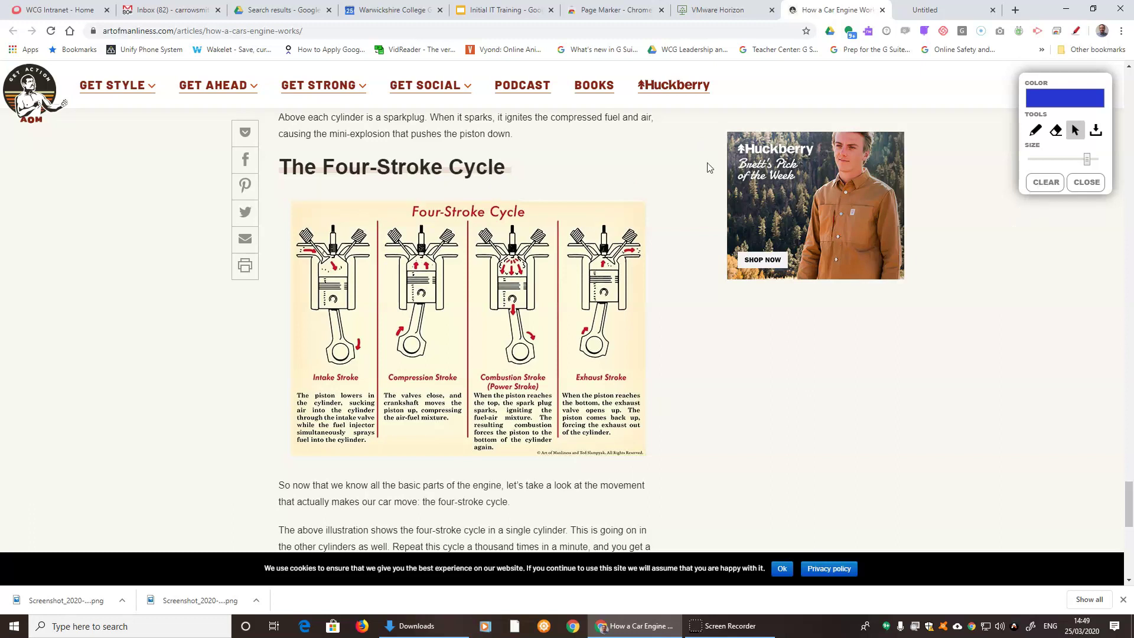
click(1087, 183)
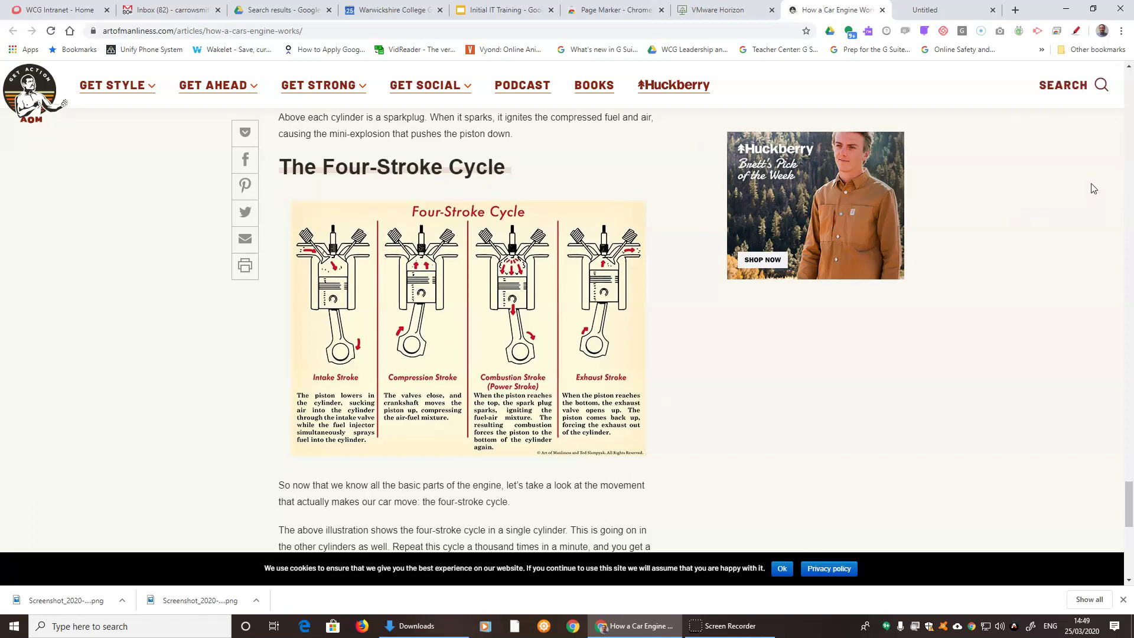
right_click(1074, 34)
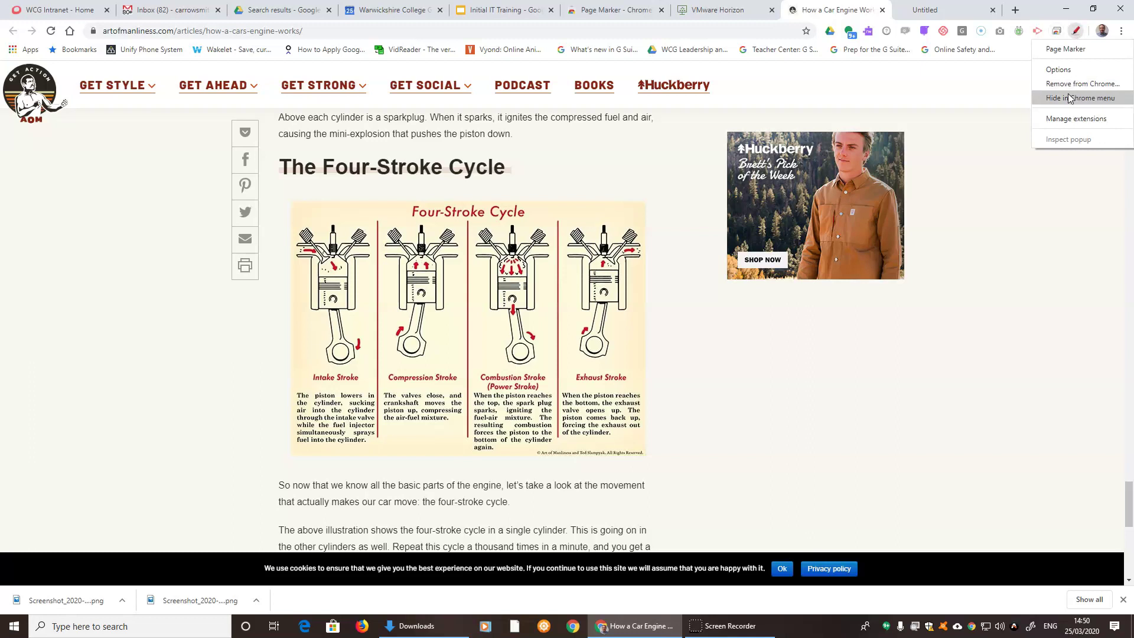
click(680, 148)
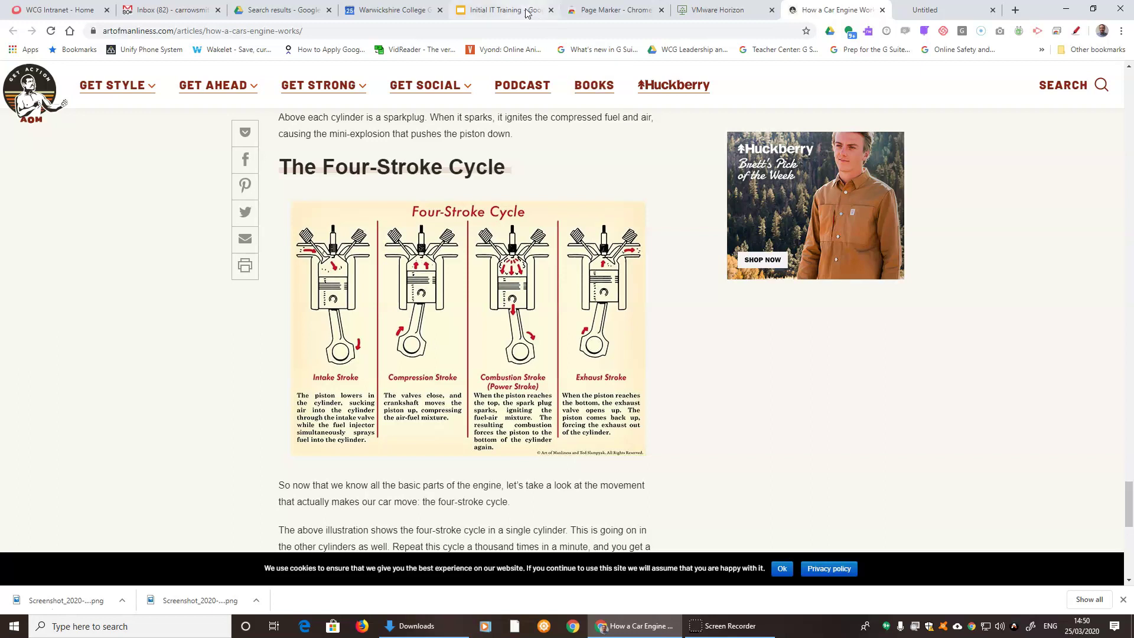
- In the Initial IT Training slides, circle the Spreadsheet Essentials title in red, then clear it
click(507, 7)
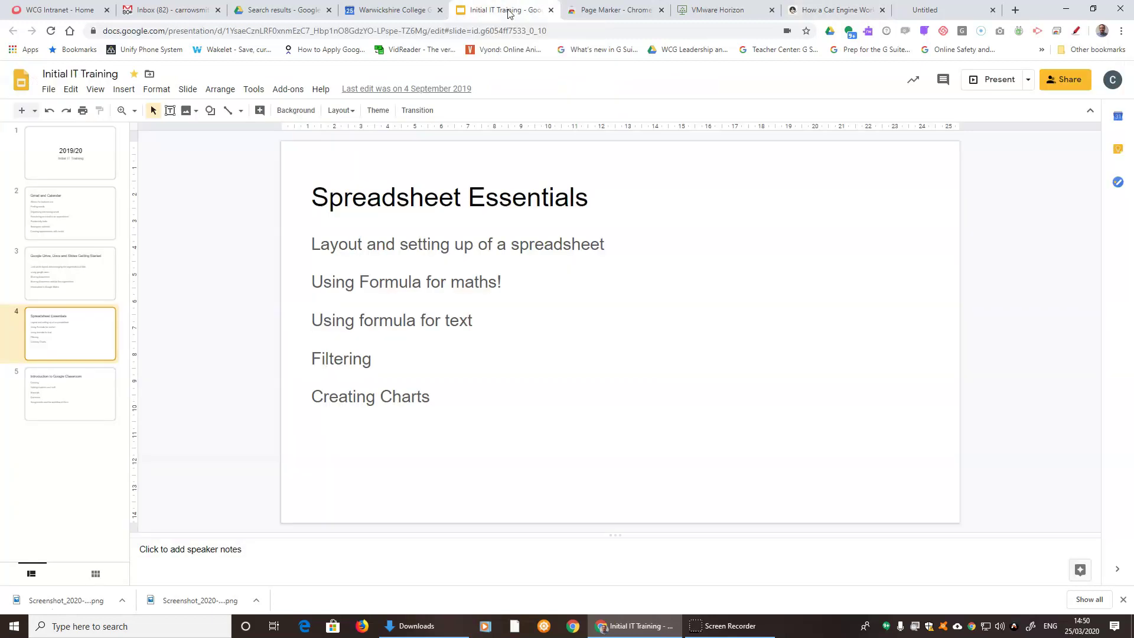
click(979, 83)
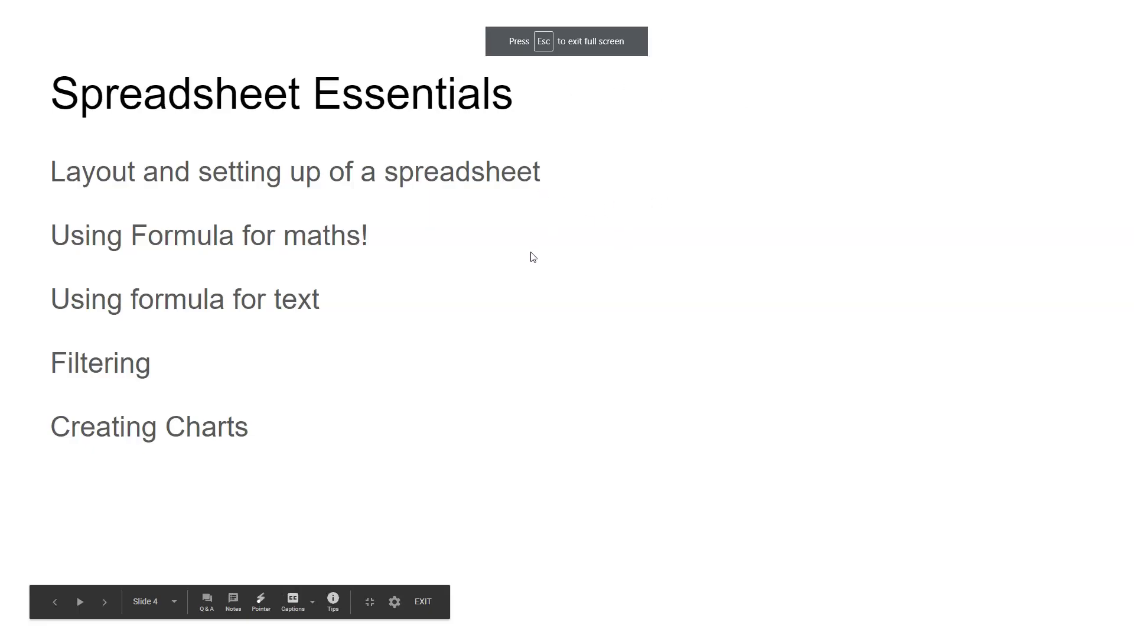
click(426, 603)
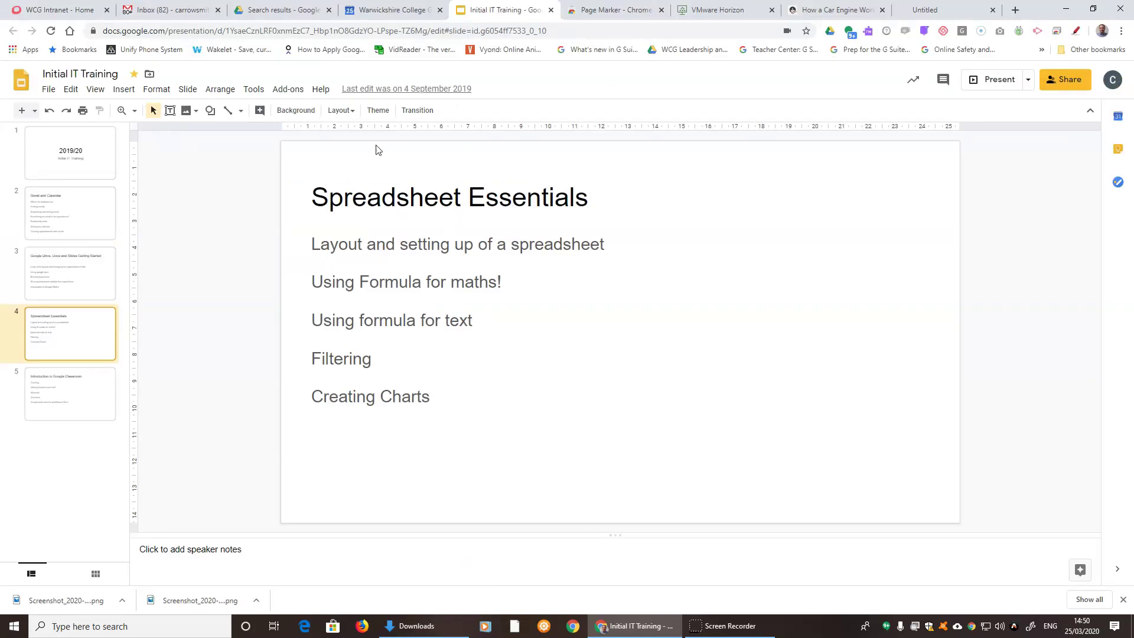
click(1076, 31)
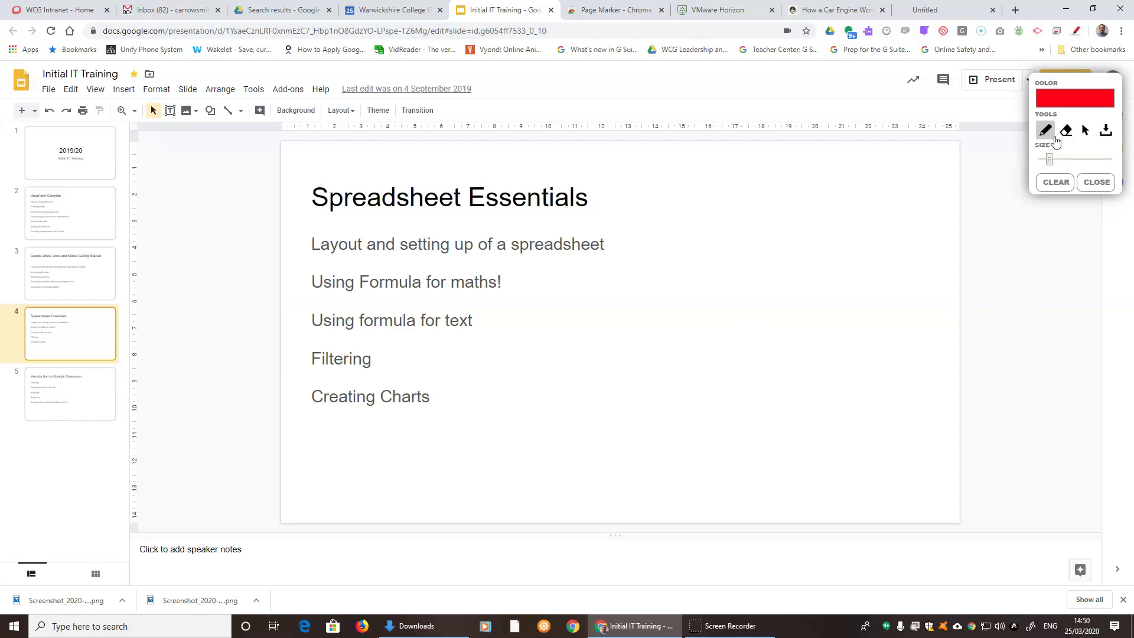
mouse_move(595, 180)
mouse_down()
mouse_move(355, 171)
mouse_move(448, 225)
mouse_move(610, 175)
mouse_move(550, 167)
mouse_up()
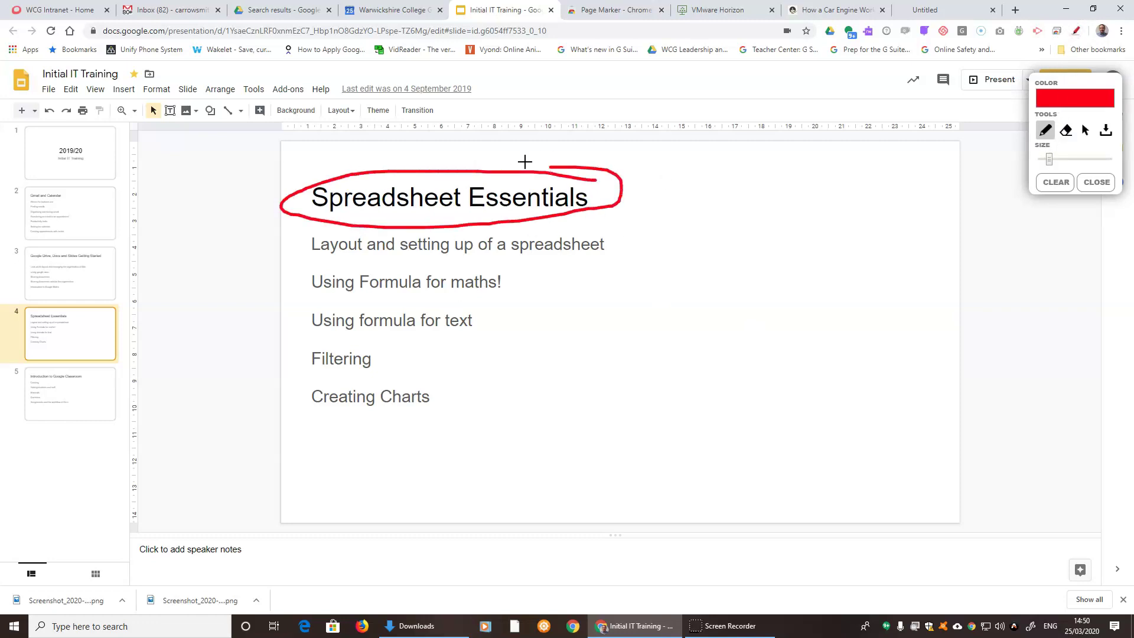
click(1056, 182)
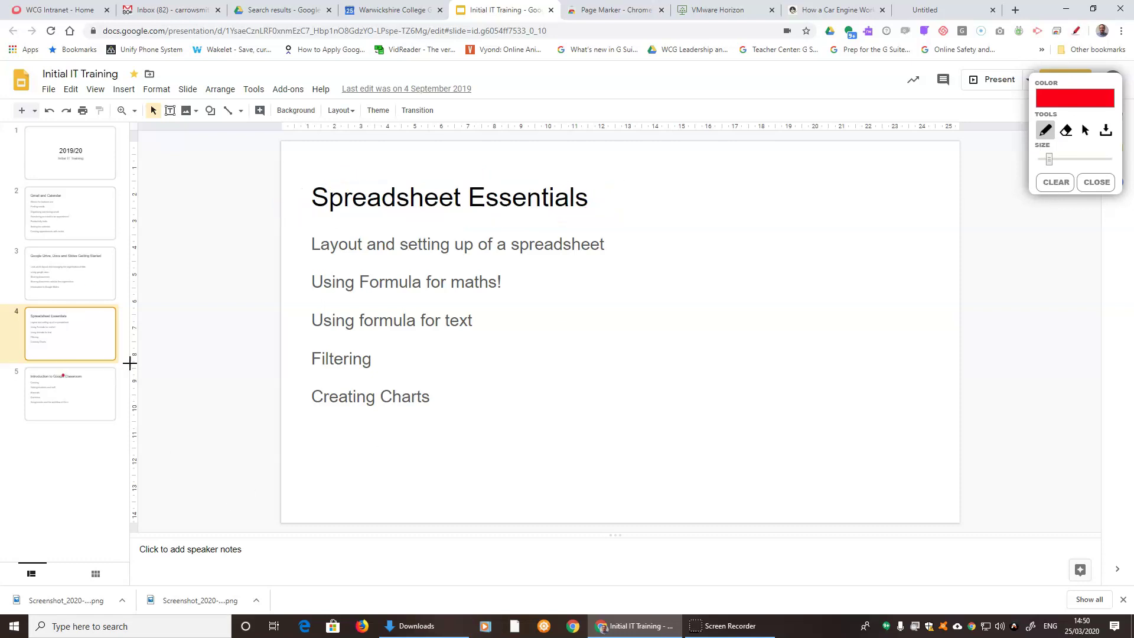
click(1086, 130)
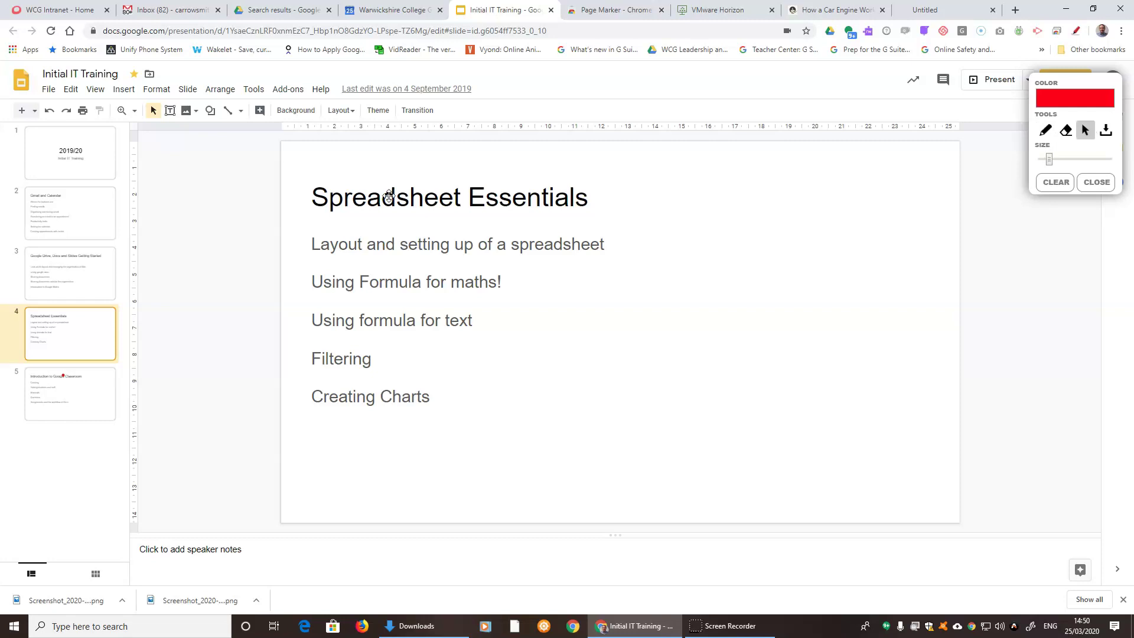
- On slide 5, circle the Introduction to Google Classroom title in red, then close Page Marker
click(81, 386)
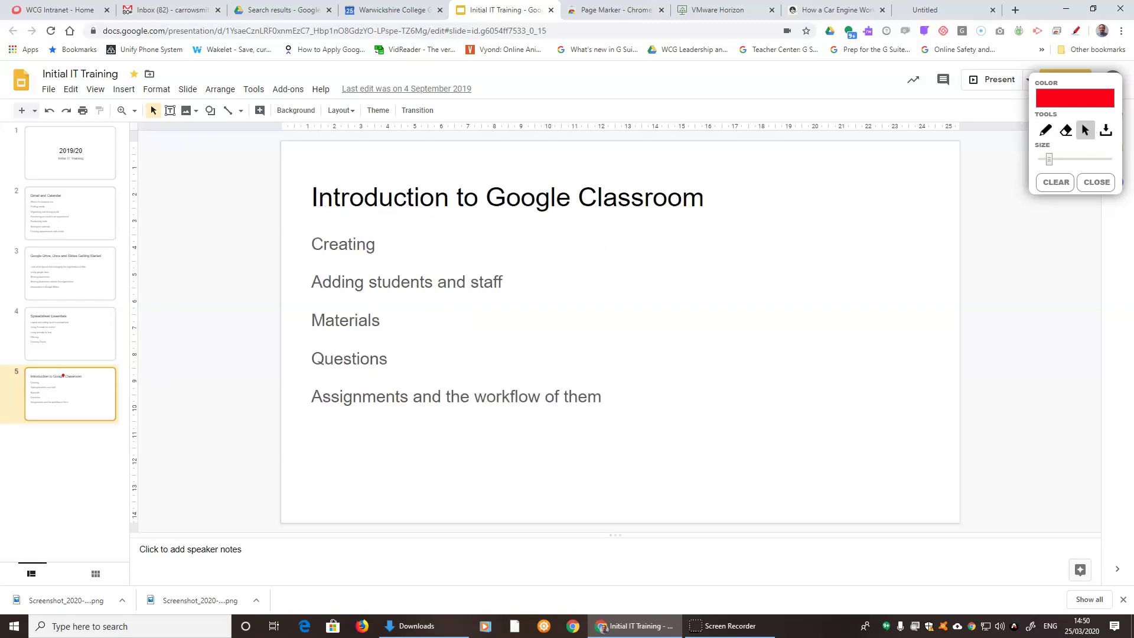
click(1045, 131)
mouse_move(520, 176)
mouse_down()
mouse_move(417, 202)
mouse_move(718, 219)
mouse_move(522, 185)
mouse_up()
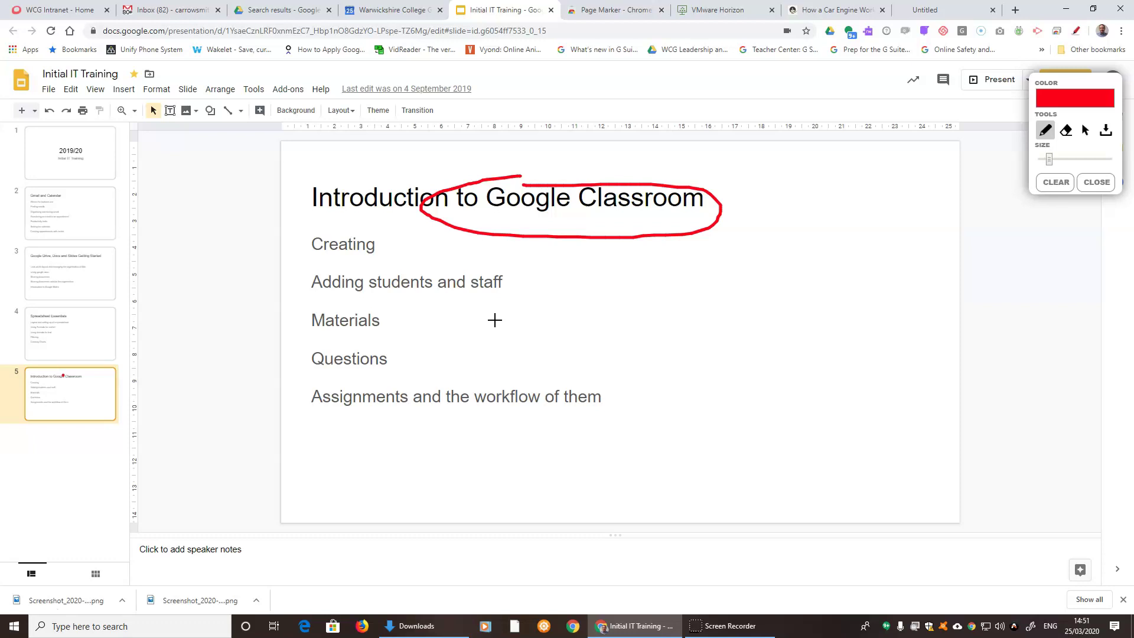
click(1085, 131)
click(1093, 183)
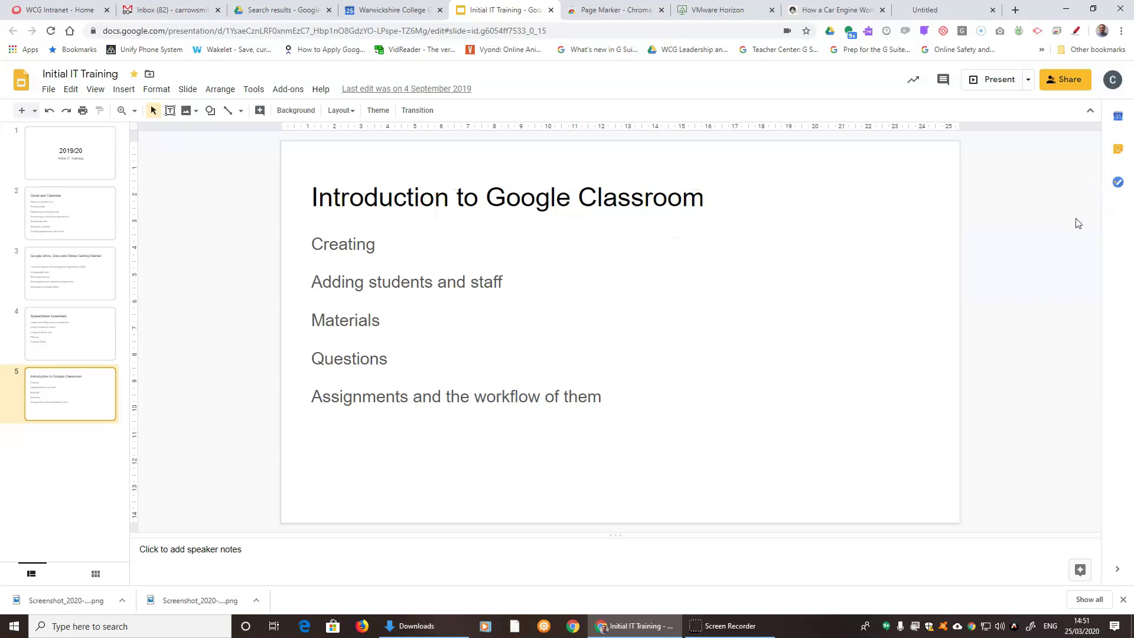
- Start the Presentation1 slide show in the remote PowerPoint, dismissing the graphics-card warning
click(704, 13)
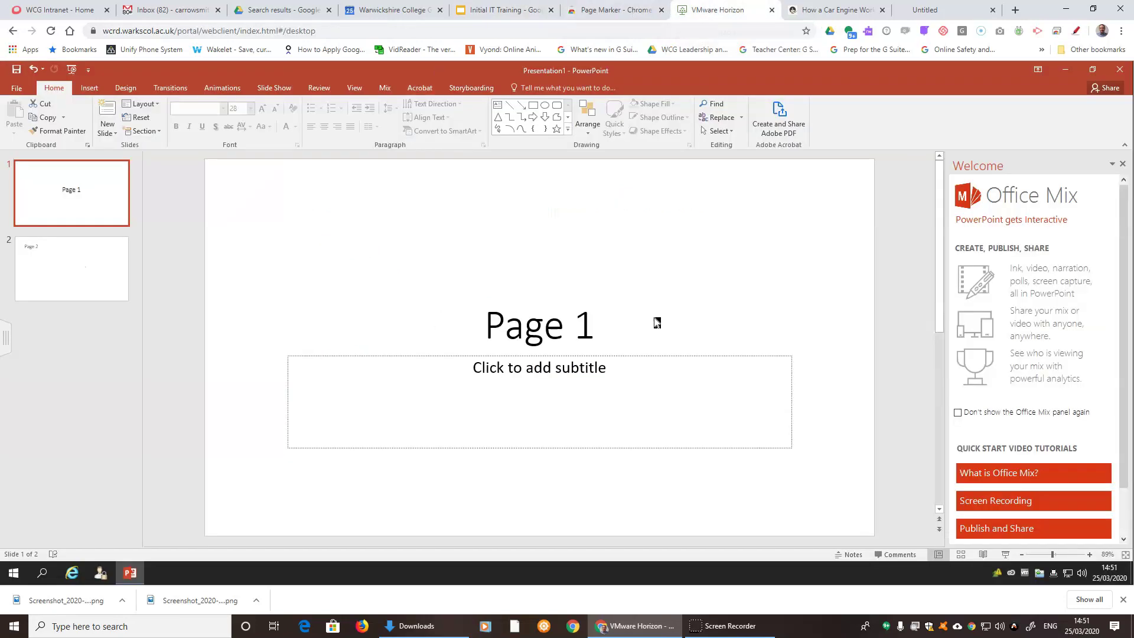
click(1006, 555)
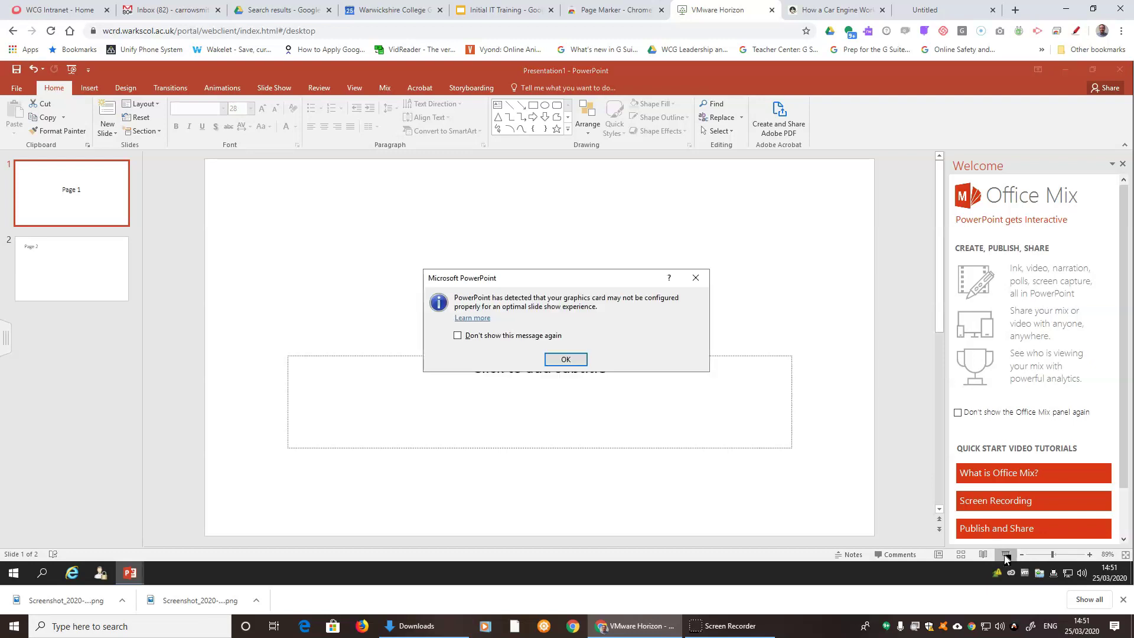
click(586, 362)
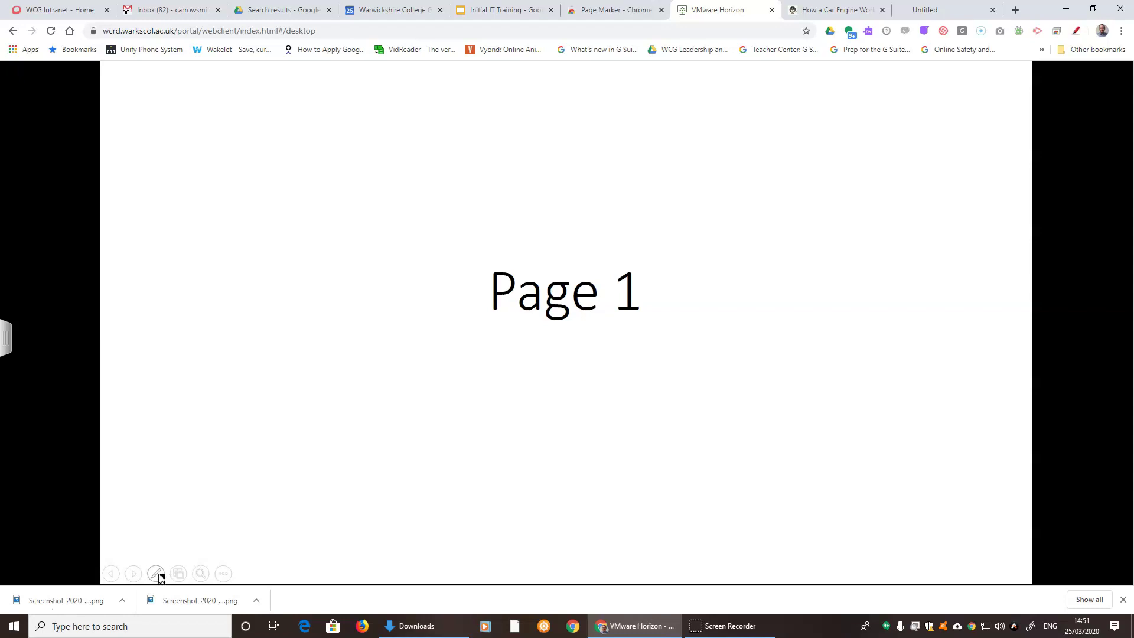
- Circle 'Page 1' in red pen ink during the slide show
click(159, 575)
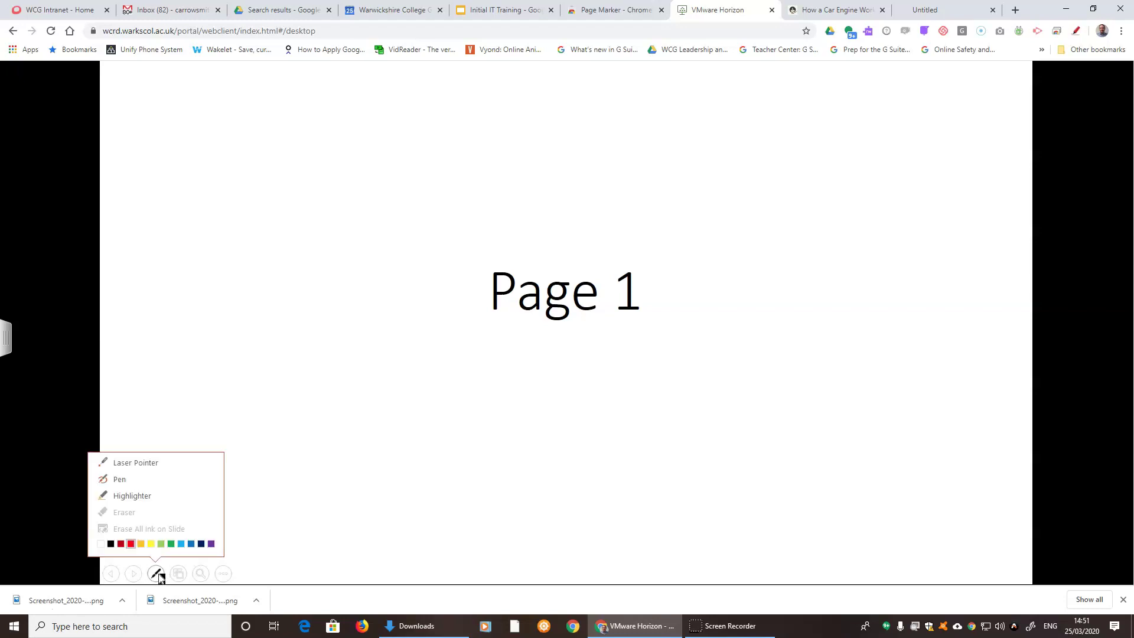
click(162, 464)
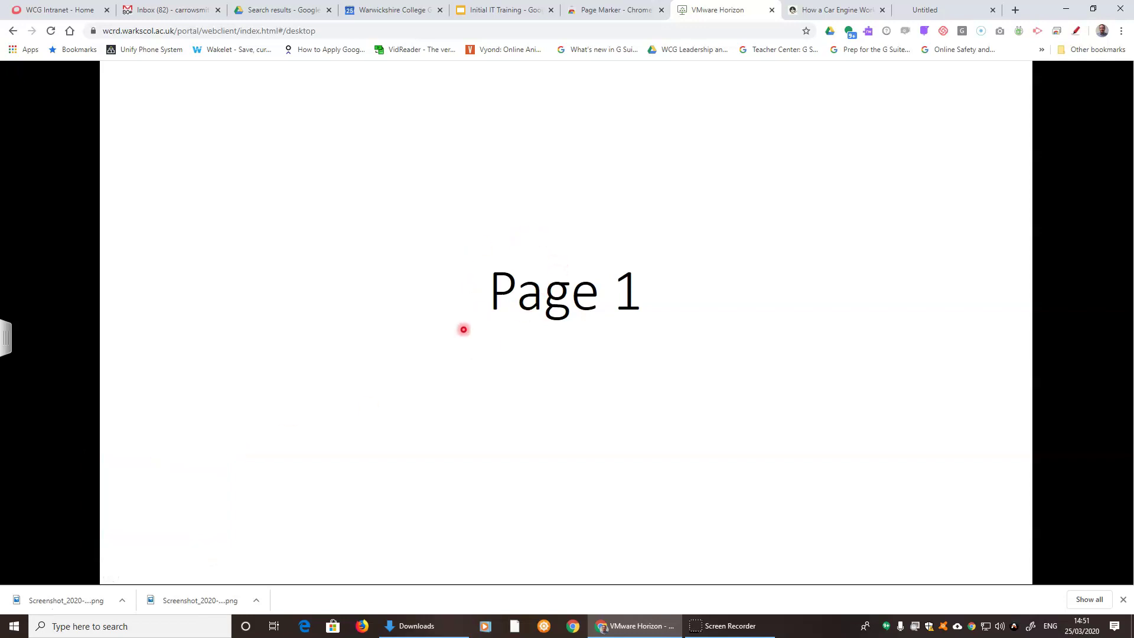
click(155, 576)
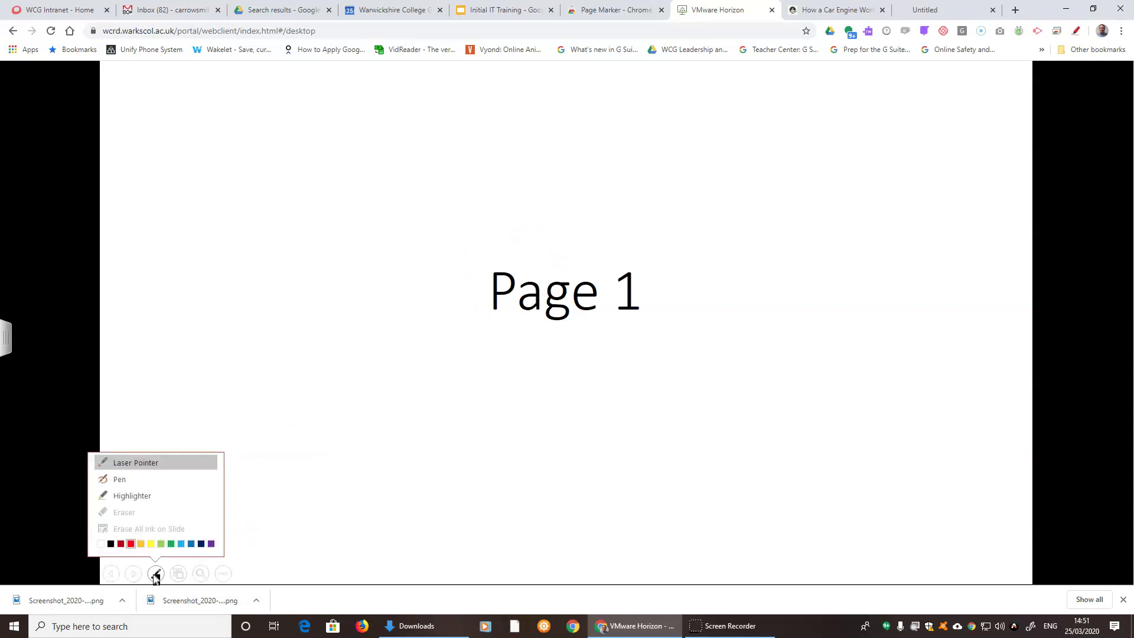
click(141, 494)
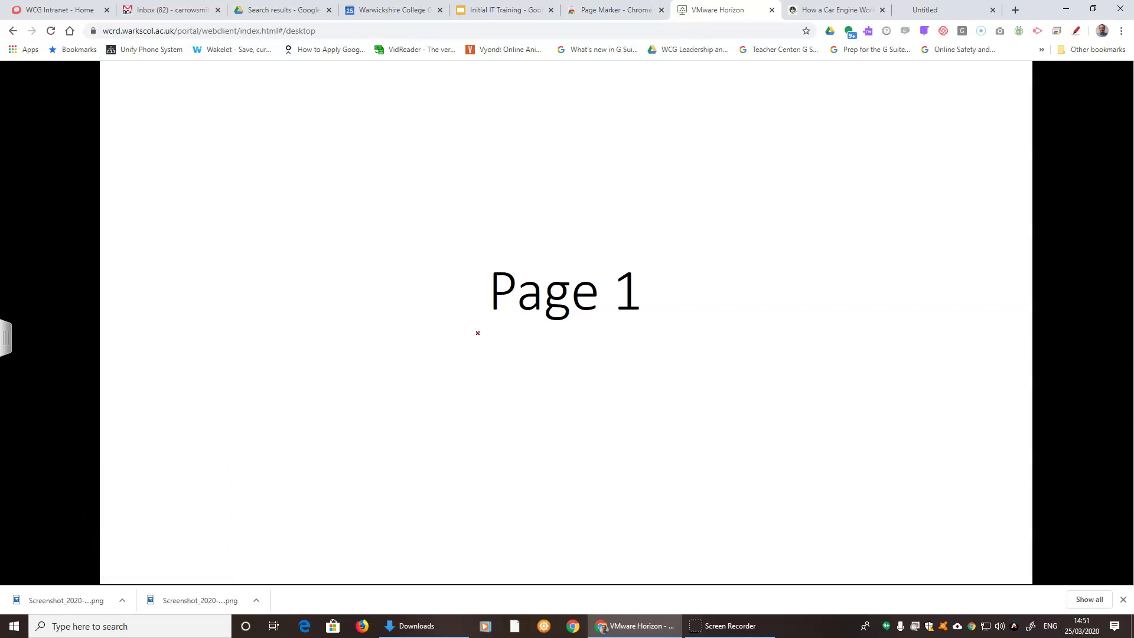
mouse_move(497, 266)
mouse_down()
mouse_move(485, 322)
mouse_move(644, 328)
mouse_move(550, 248)
mouse_move(477, 274)
mouse_up()
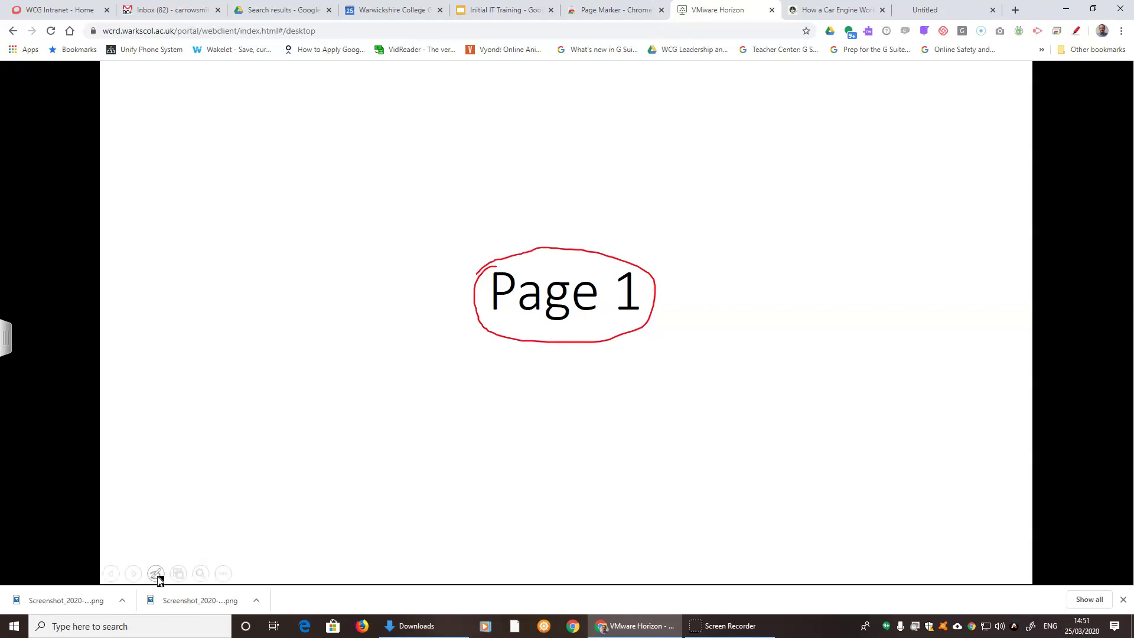
- Highlight the word 'Page' in yellow
click(157, 574)
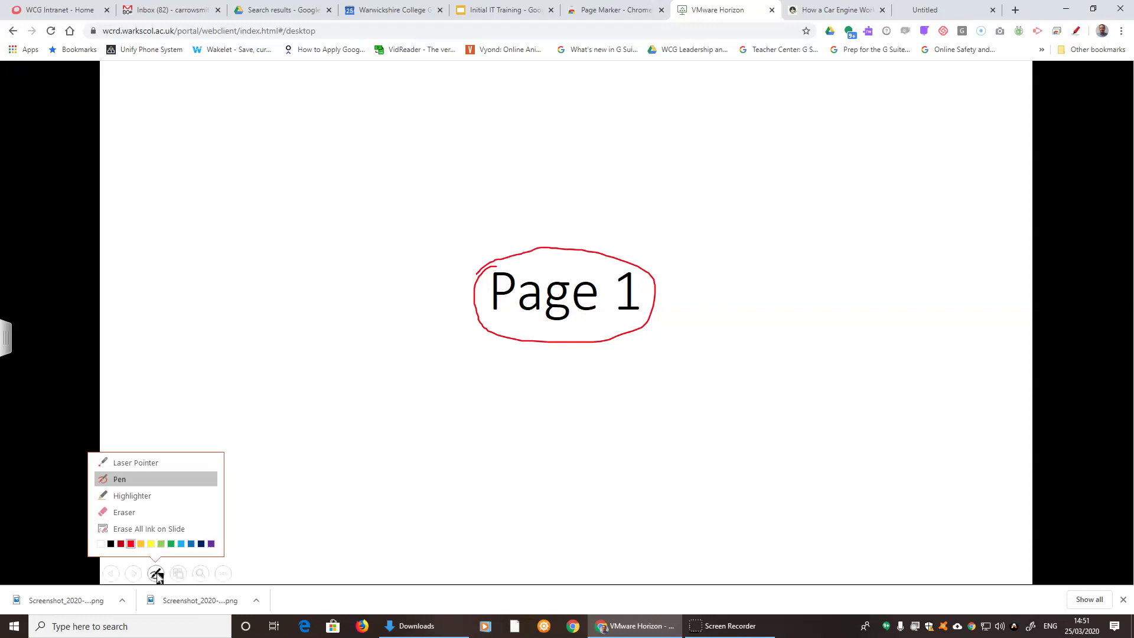
click(154, 498)
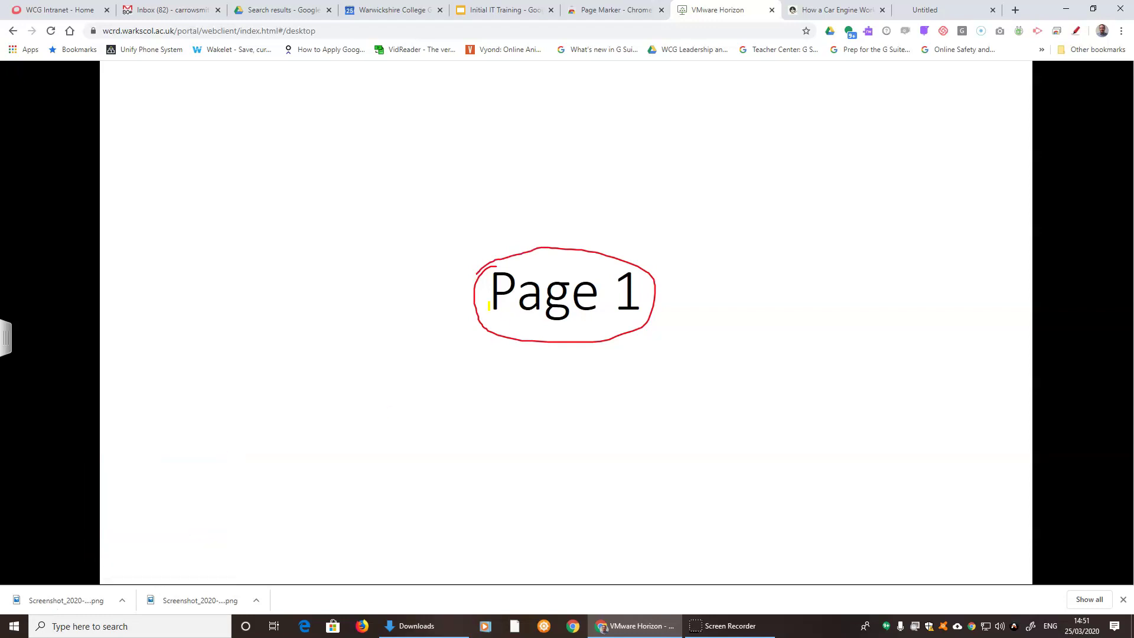
mouse_move(489, 306)
mouse_down()
mouse_move(585, 303)
mouse_move(530, 273)
mouse_move(470, 281)
mouse_up()
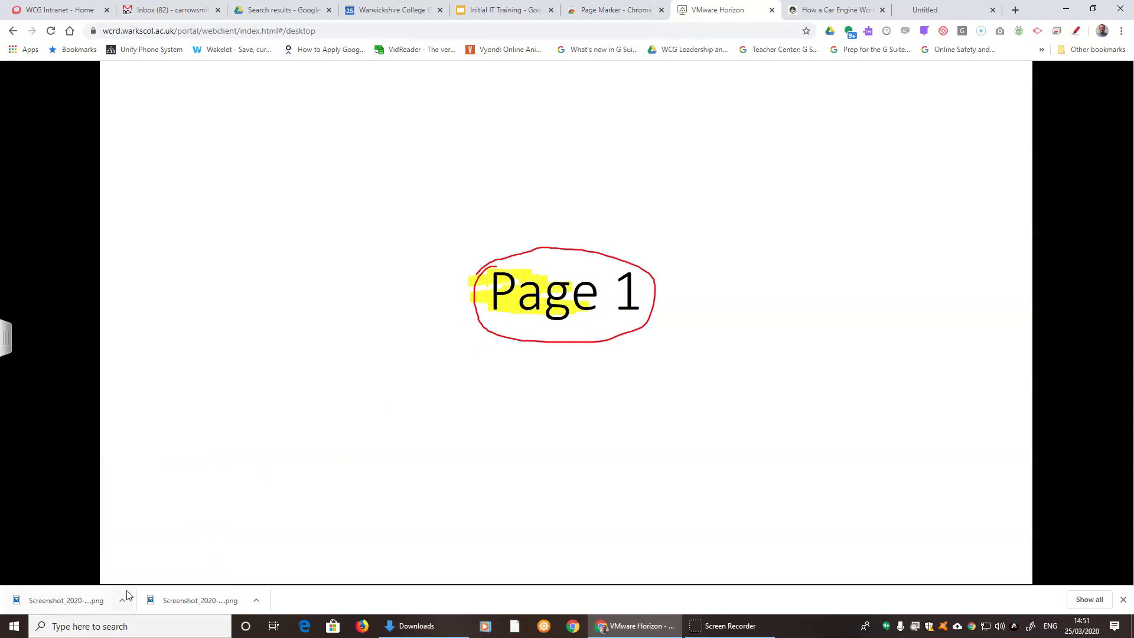
click(156, 573)
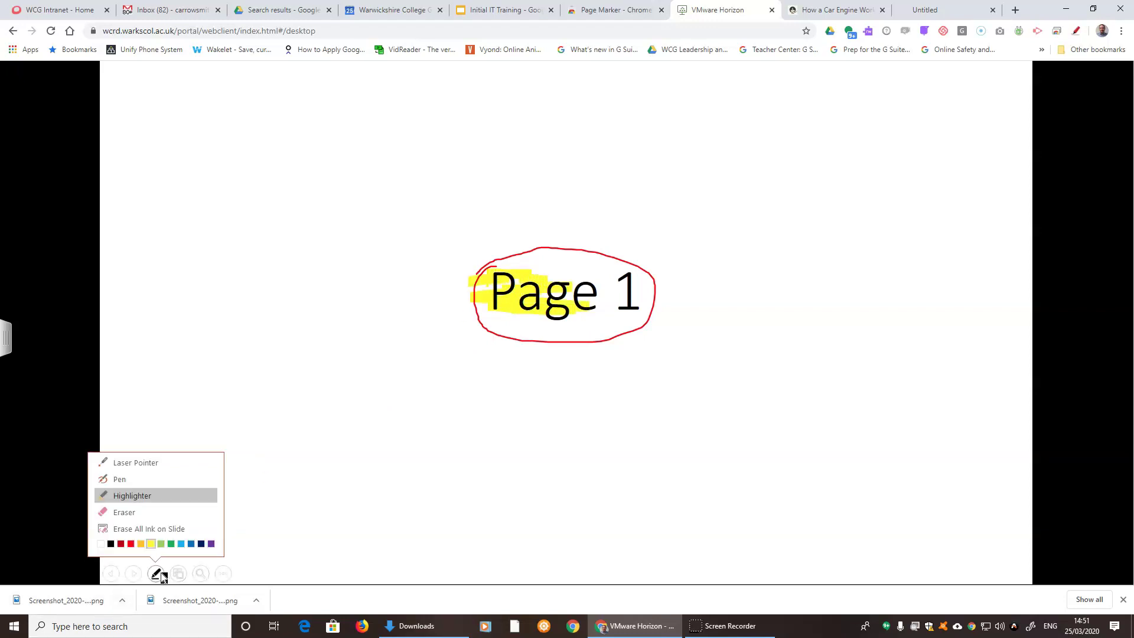
- Erase the yellow highlight over 'Page' with the slide-show eraser, leaving the red circle
click(159, 513)
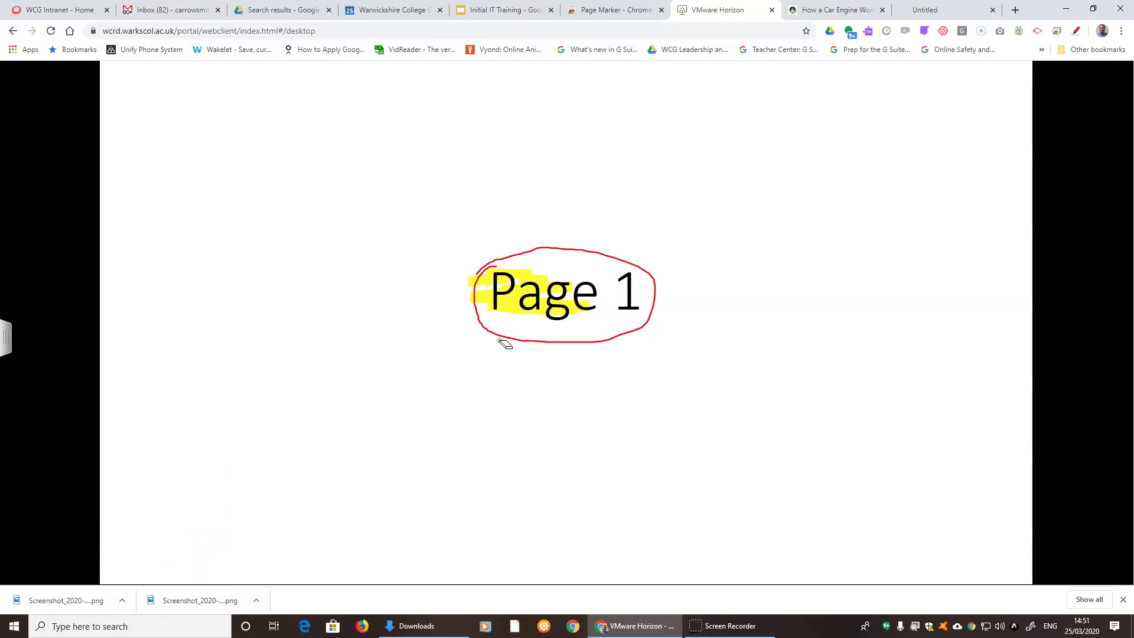
click(514, 317)
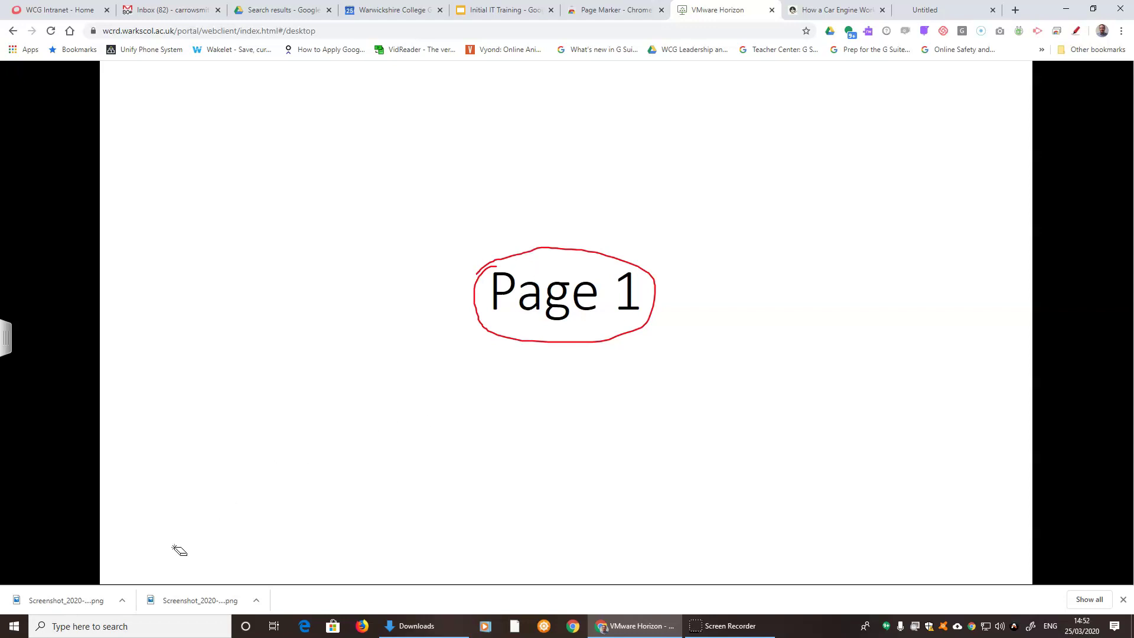
mouse_move(156, 576)
click(156, 574)
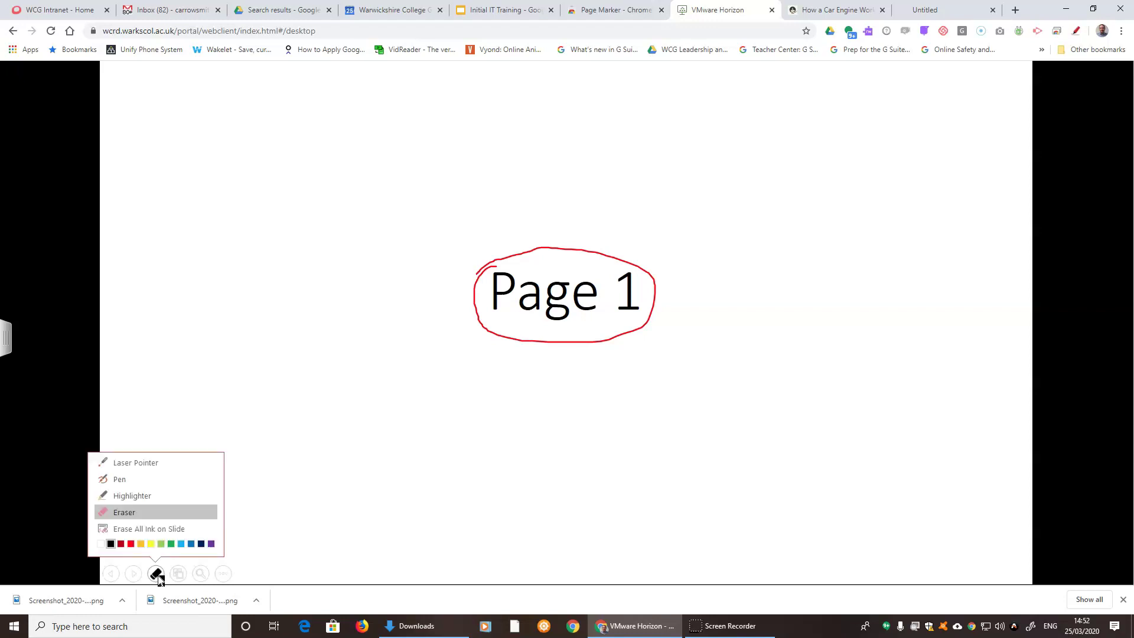
click(141, 514)
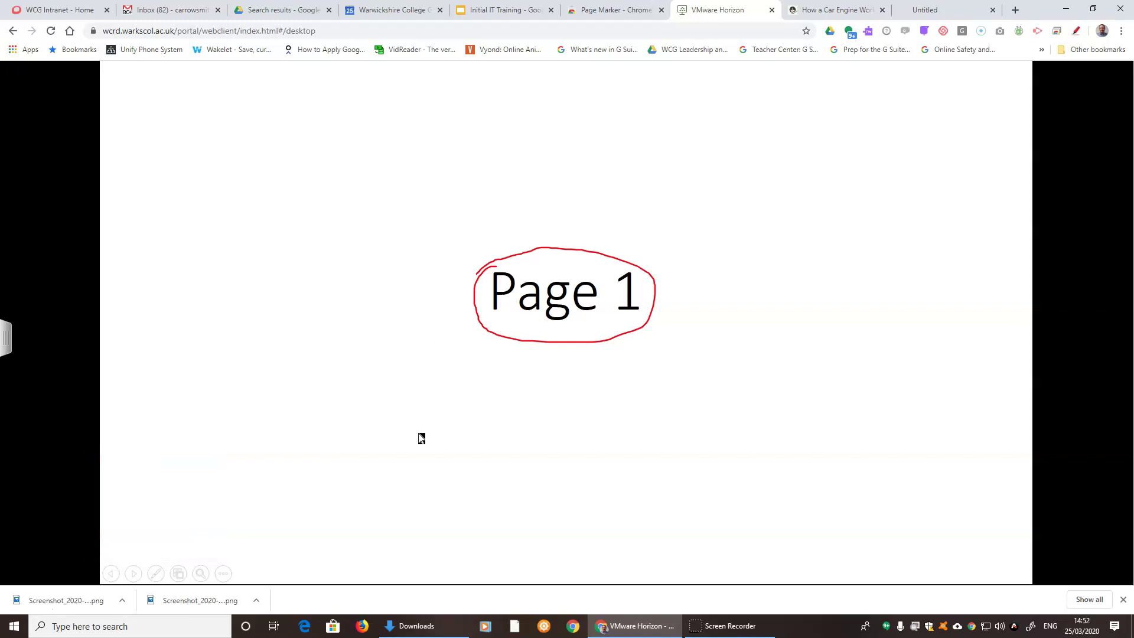
- End the slide show and keep the red ink circle around 'Page 1'
key(Escape)
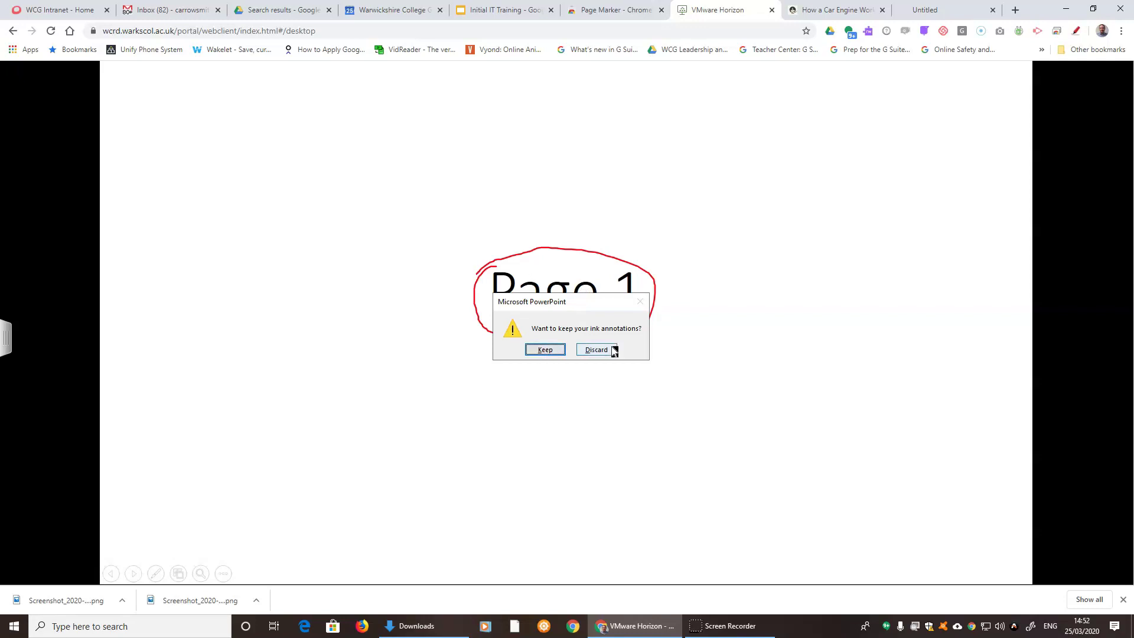
click(545, 350)
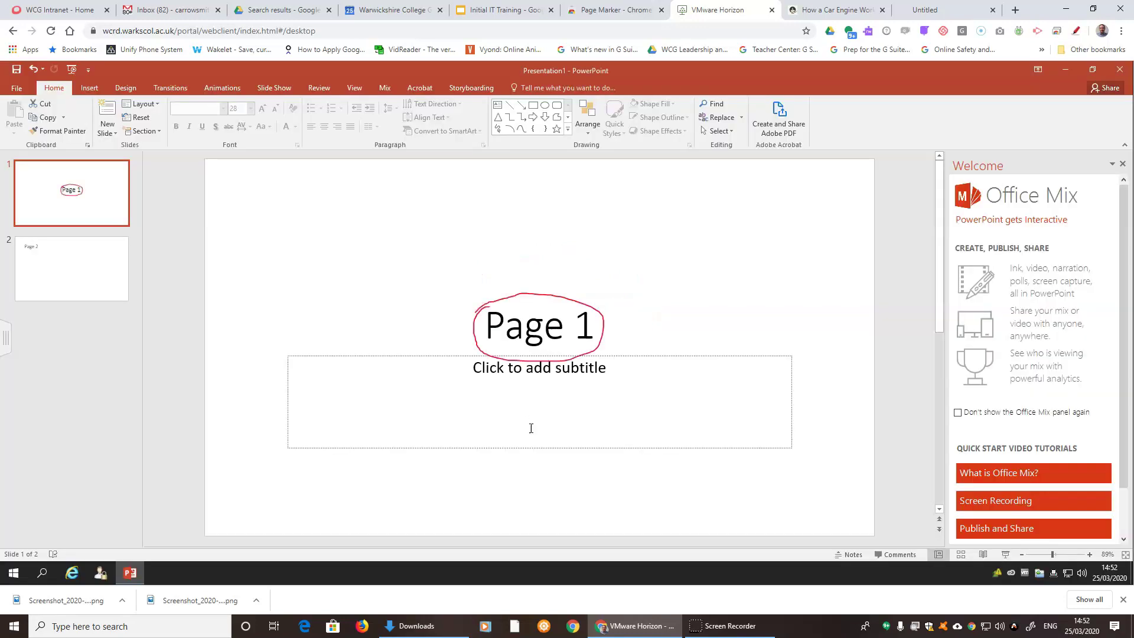